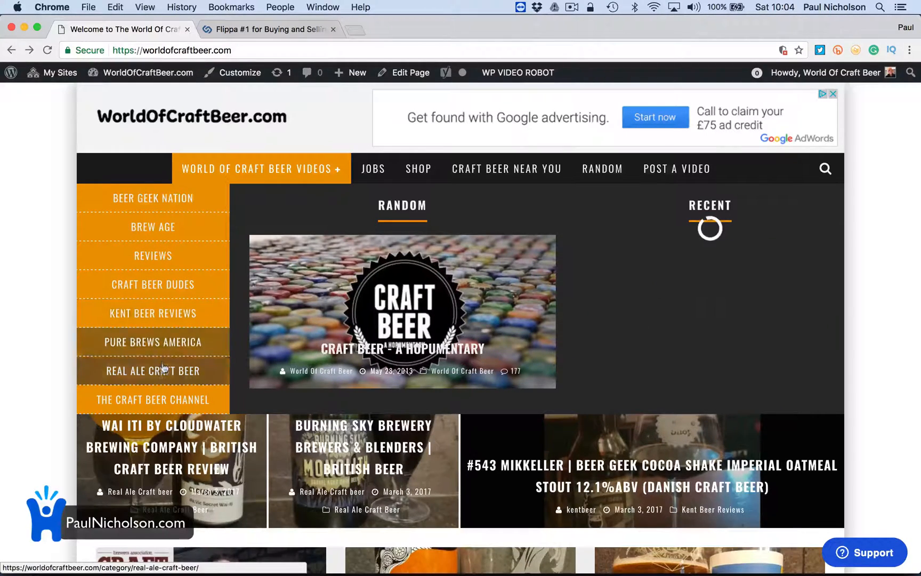
Step: Review the site's Jobs, Shop and Craft Beer Near You pages, then switch to the Flippa tab
click(372, 168)
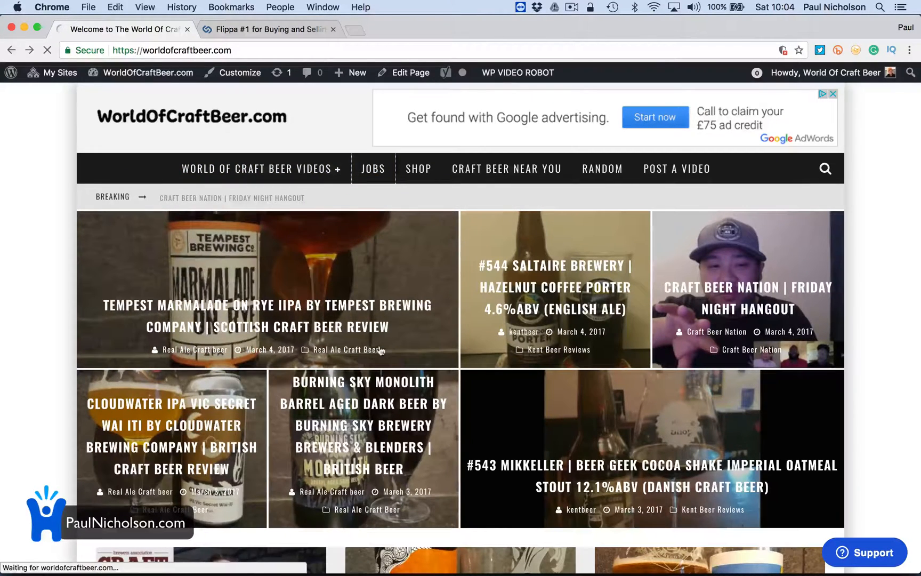
scroll(364, 378, down, 5)
scroll(364, 379, down, 5)
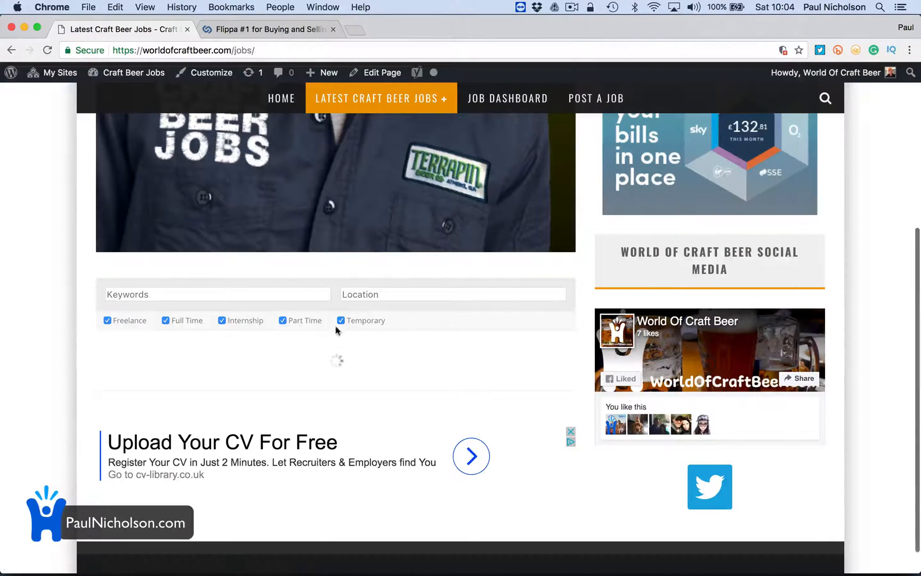
click(11, 50)
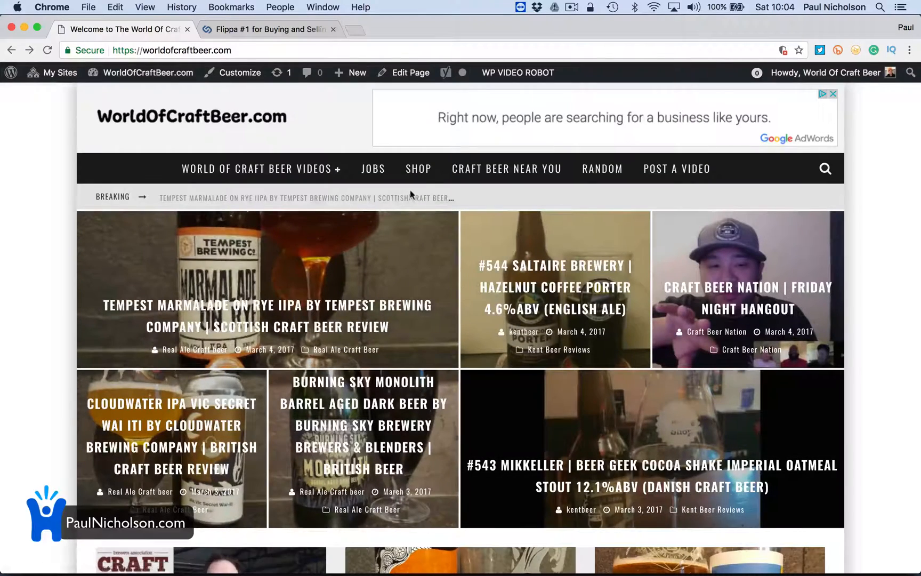
click(431, 179)
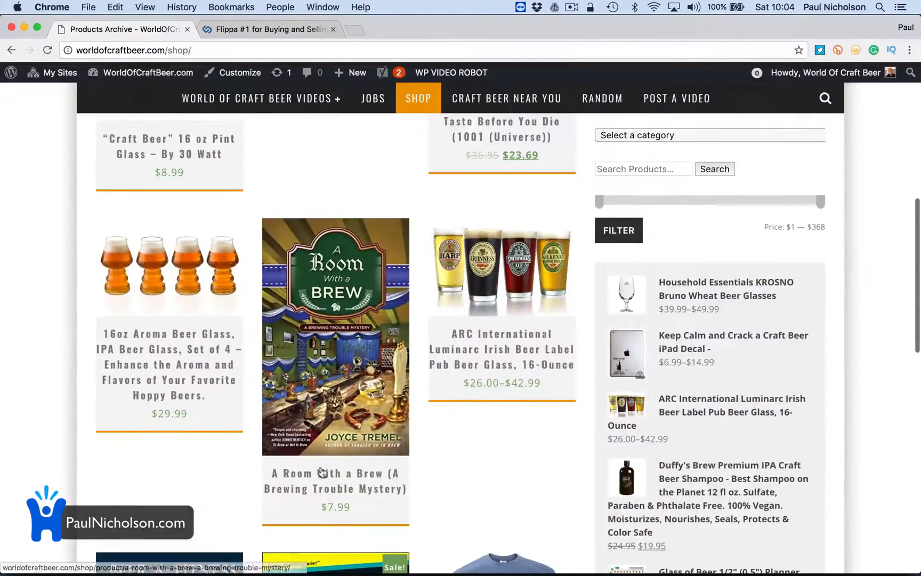
scroll(288, 252, down, 3)
scroll(240, 213, down, 2)
click(147, 72)
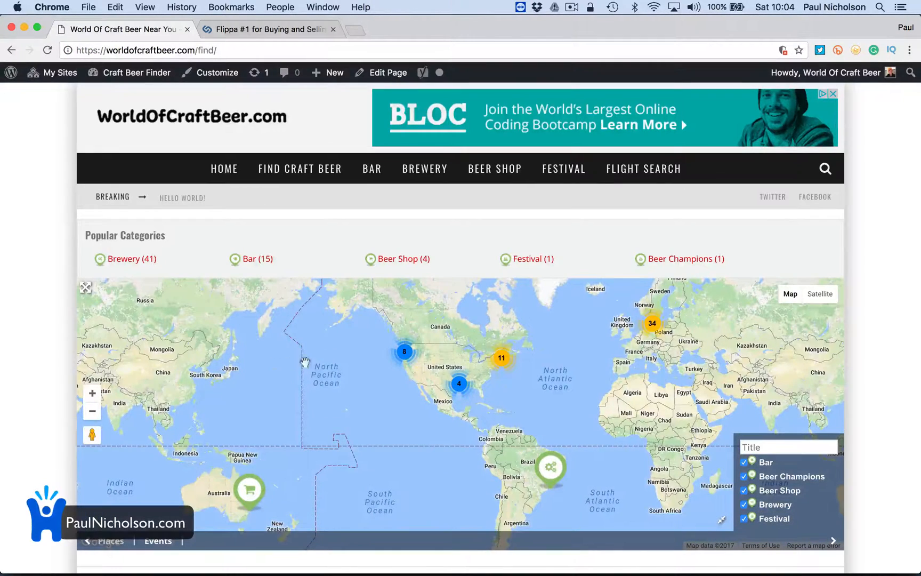
scroll(288, 360, down, 5)
scroll(213, 362, down, 5)
scroll(213, 362, down, 5)
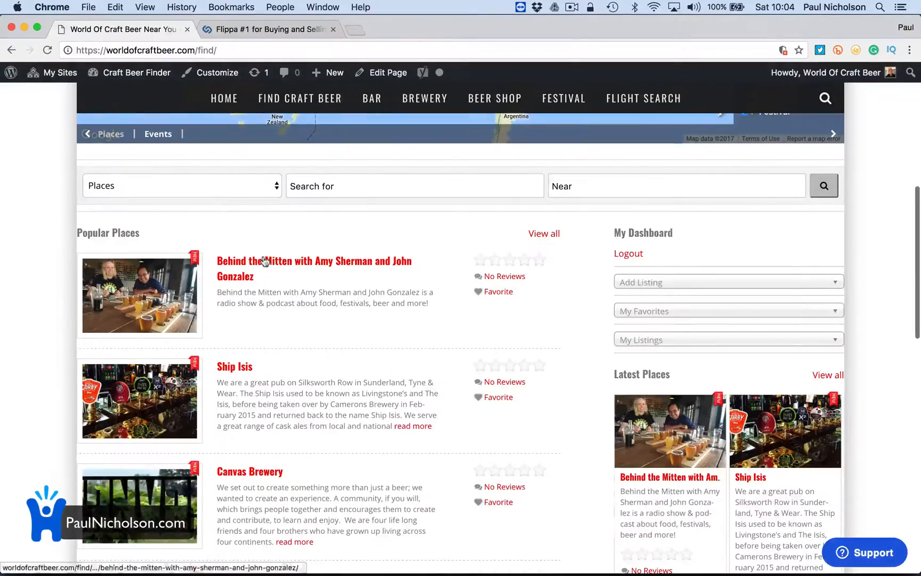
scroll(151, 206, up, 5)
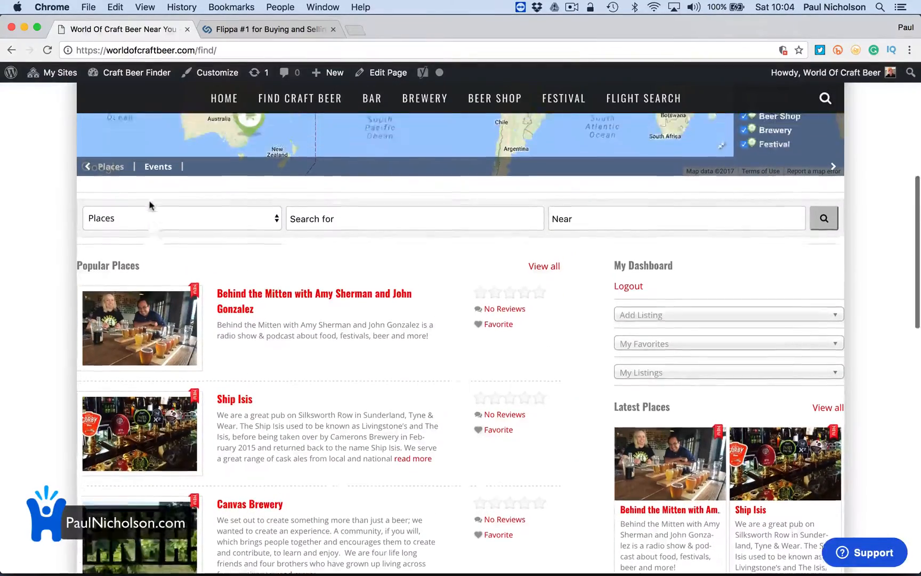
scroll(151, 205, up, 10)
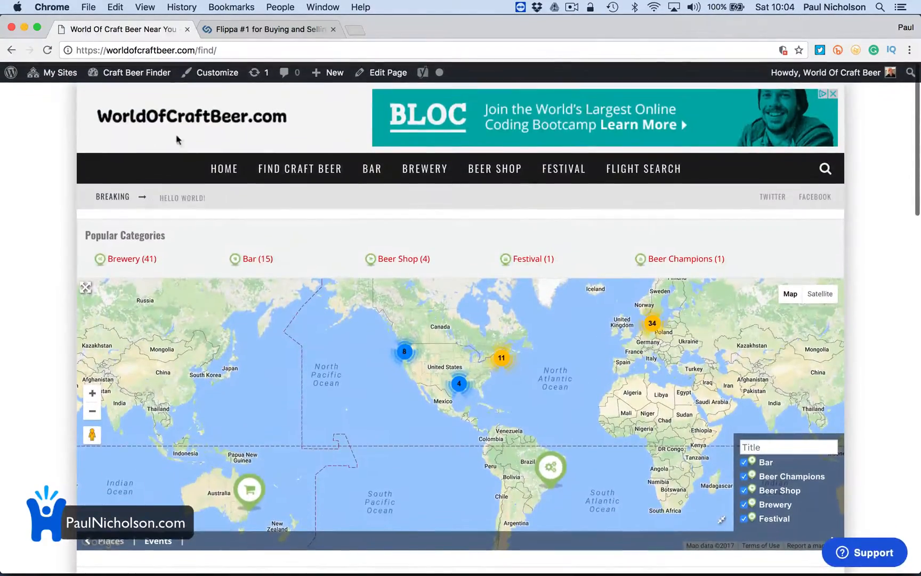
click(115, 120)
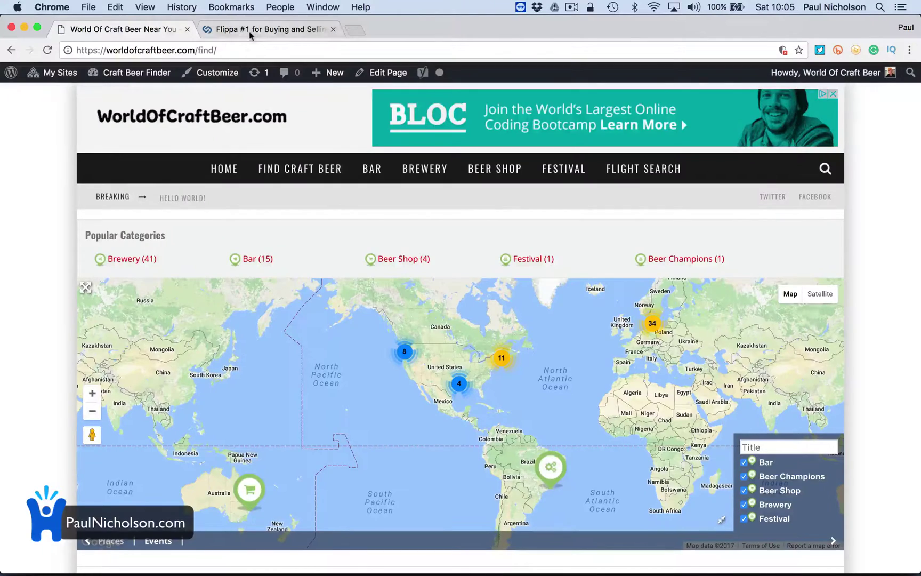
click(266, 28)
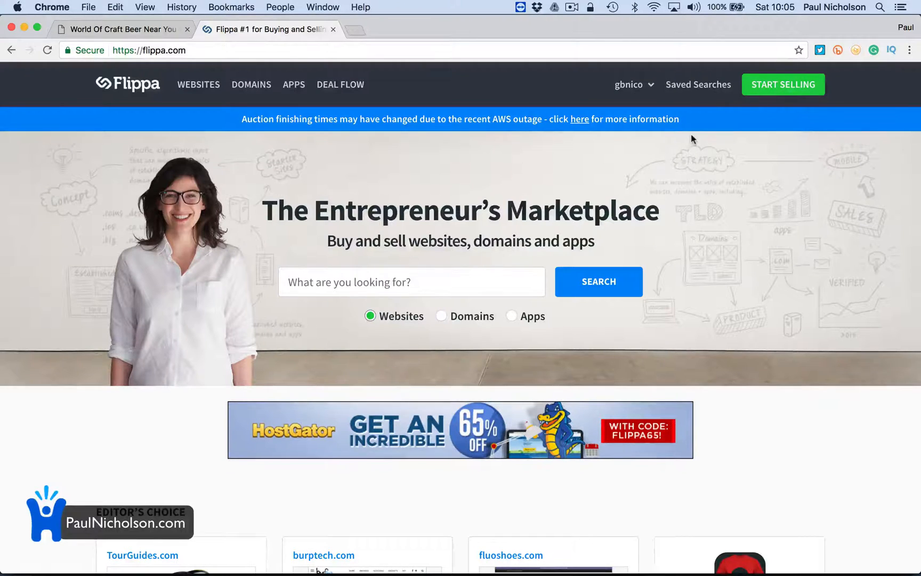
Step: Start selling and mark the asset as a Starter Site, giving the $19 auction option
click(783, 85)
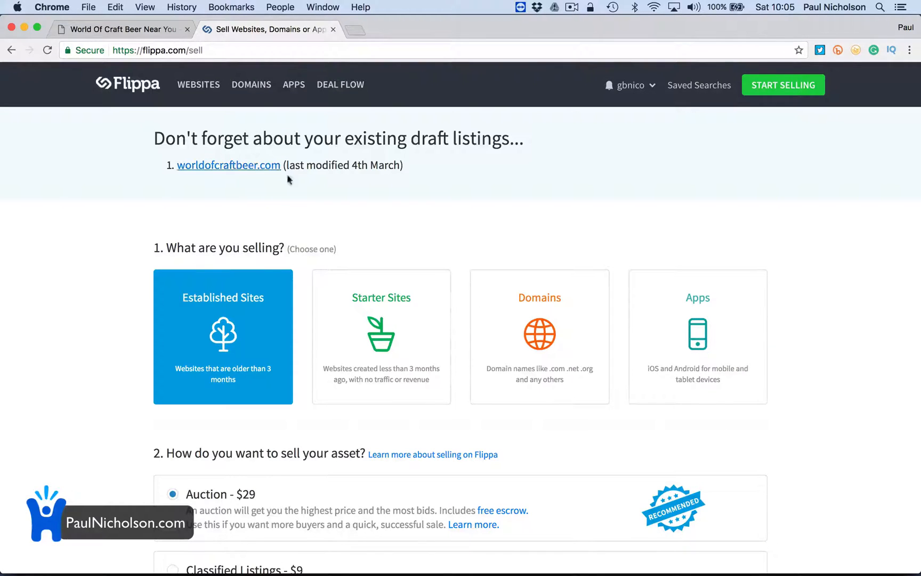
scroll(375, 186, down, 2)
scroll(375, 192, up, 2)
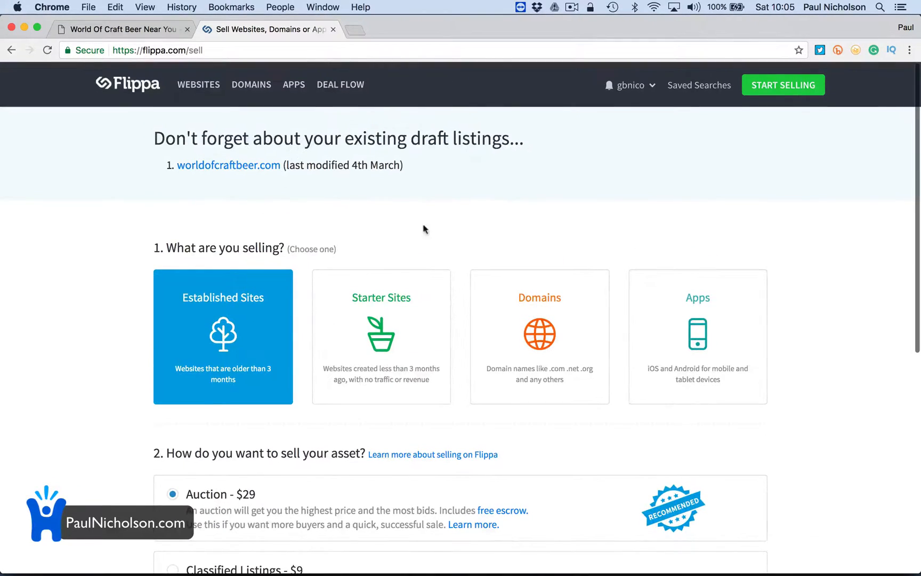
scroll(449, 236, down, 2)
scroll(449, 238, down, 1)
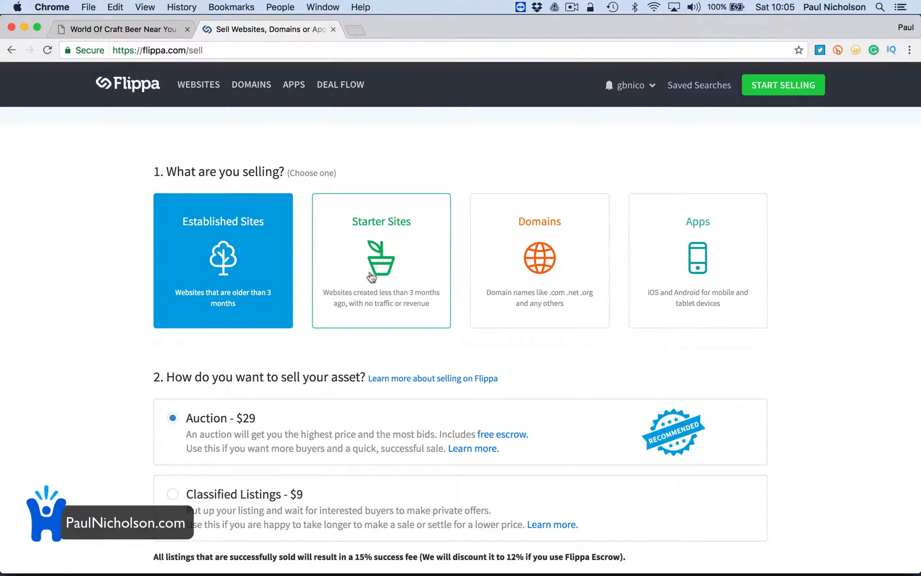
click(380, 250)
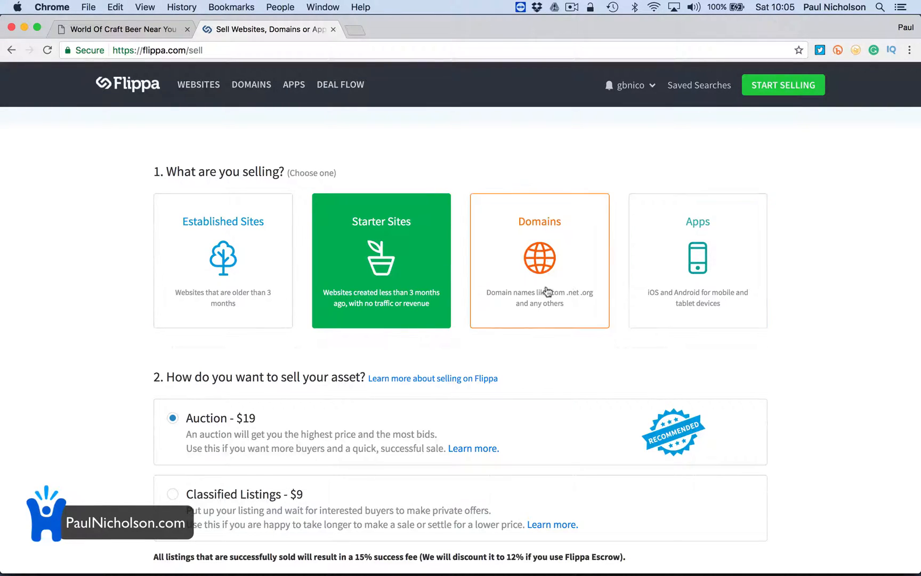
scroll(556, 296, down, 3)
scroll(557, 295, down, 2)
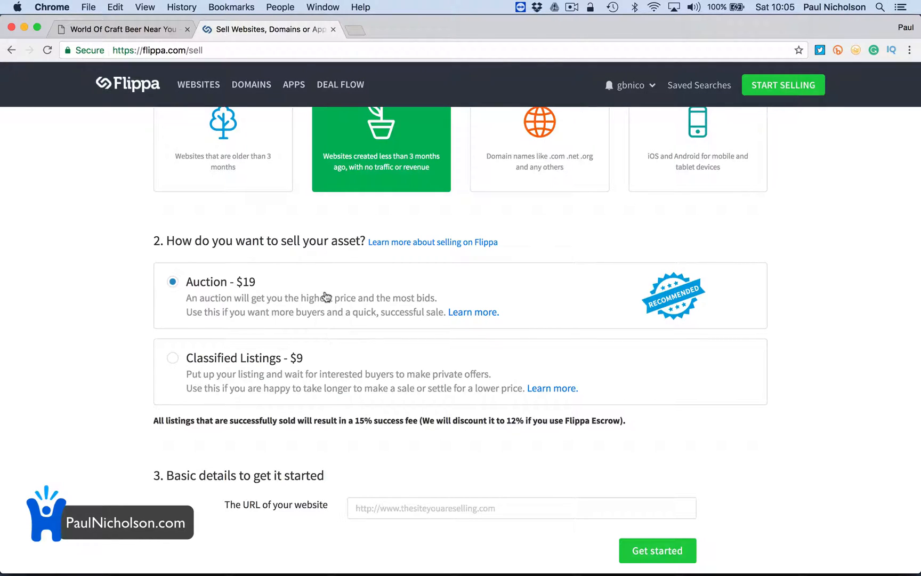
Step: Choose the $9 classified listing and copy worldofcraftbeer.com's homepage address from its tab
click(254, 382)
scroll(389, 451, down, 2)
click(378, 446)
text(https://worldofcraftbeer.com)
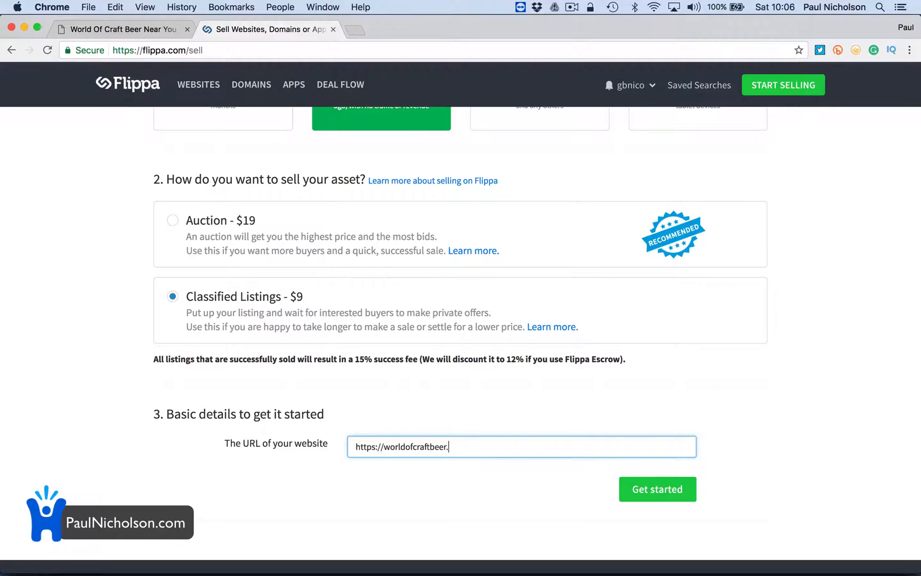
click(125, 30)
click(155, 50)
click(112, 133)
click(222, 170)
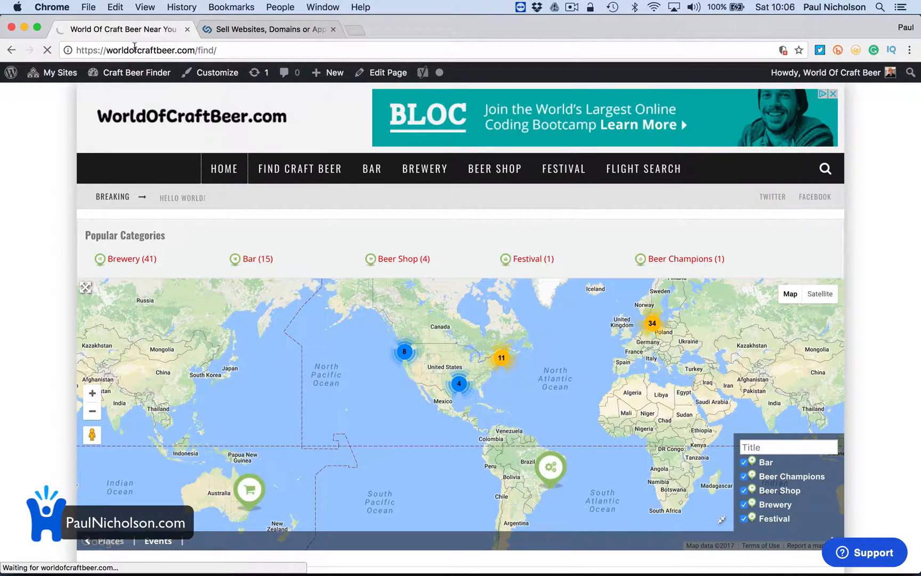
click(134, 48)
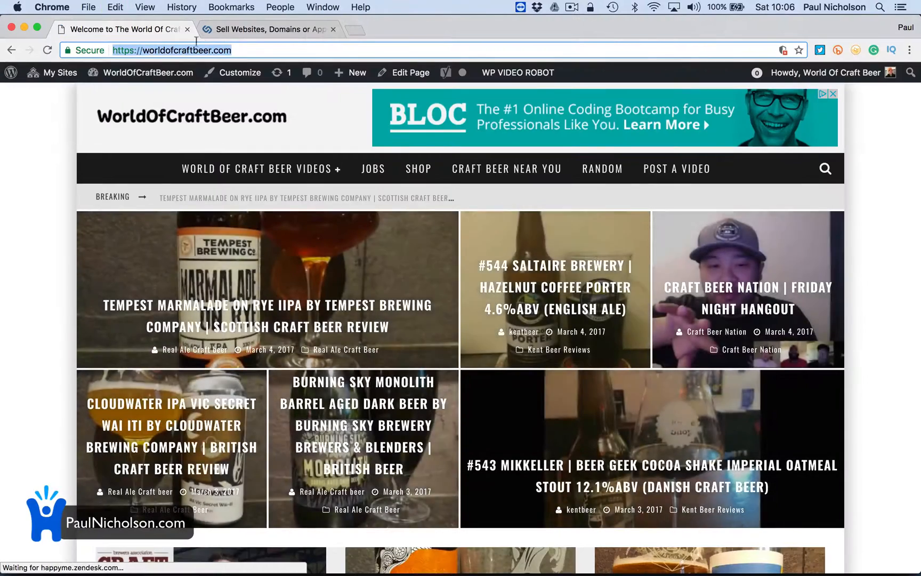
click(270, 29)
double_click(402, 446)
text(https://worldofcraftbeer.com/)
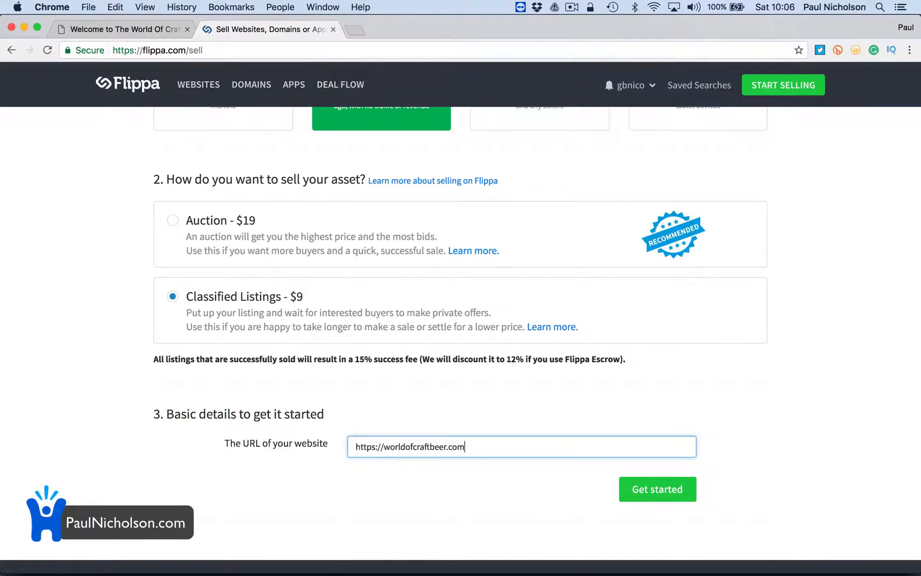
Step: Begin the listing and enter a Buy It Now price of 4999 with an established date of February 2017
click(653, 488)
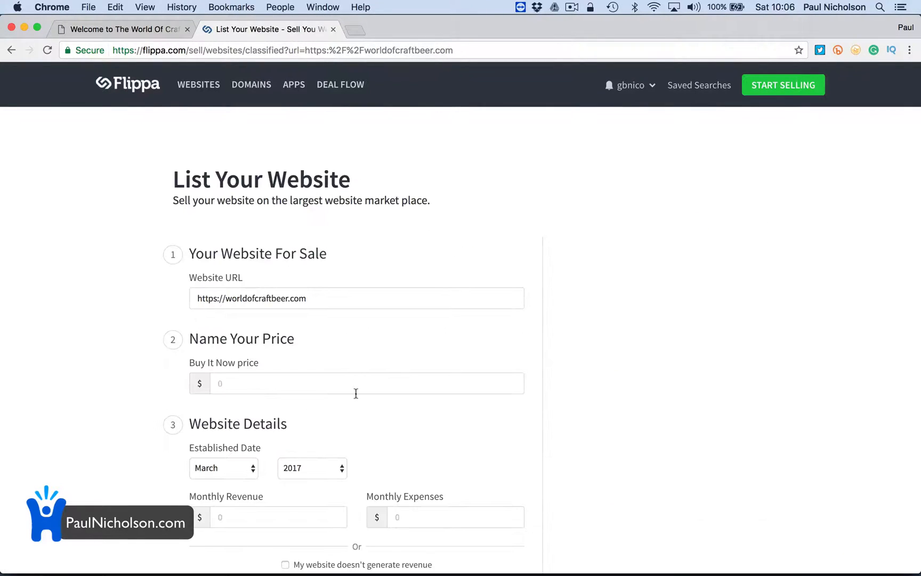
scroll(306, 349, down, 2)
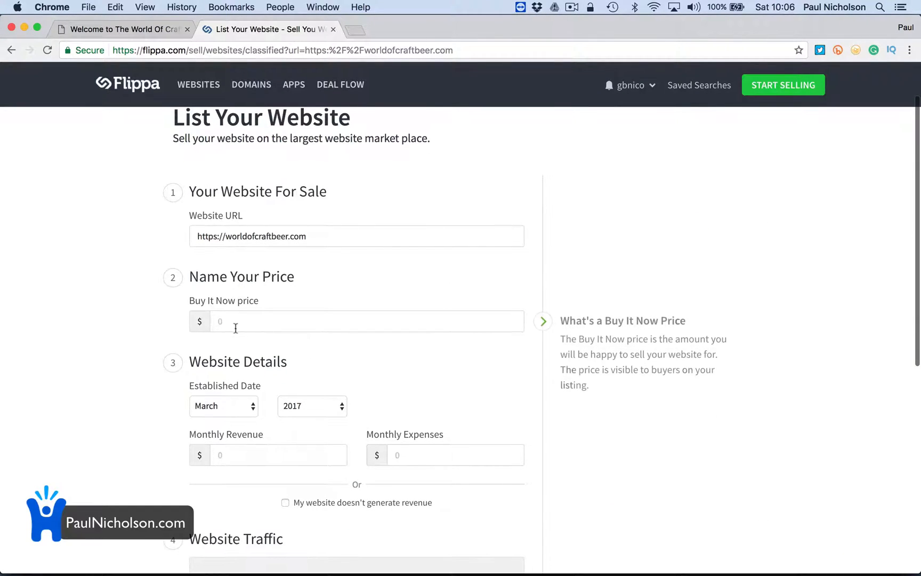
click(284, 319)
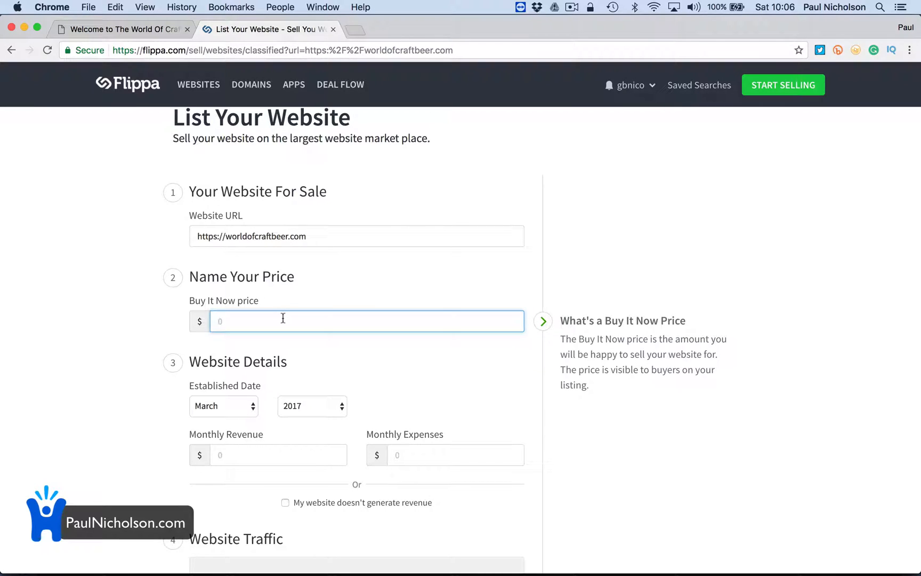
text(4999)
key(Tab)
scroll(288, 374, down, 3)
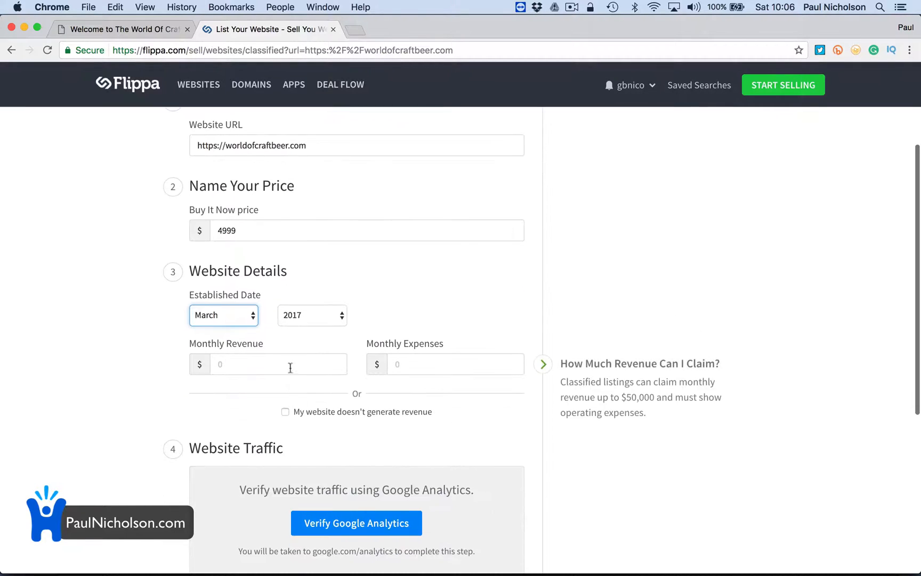
click(246, 319)
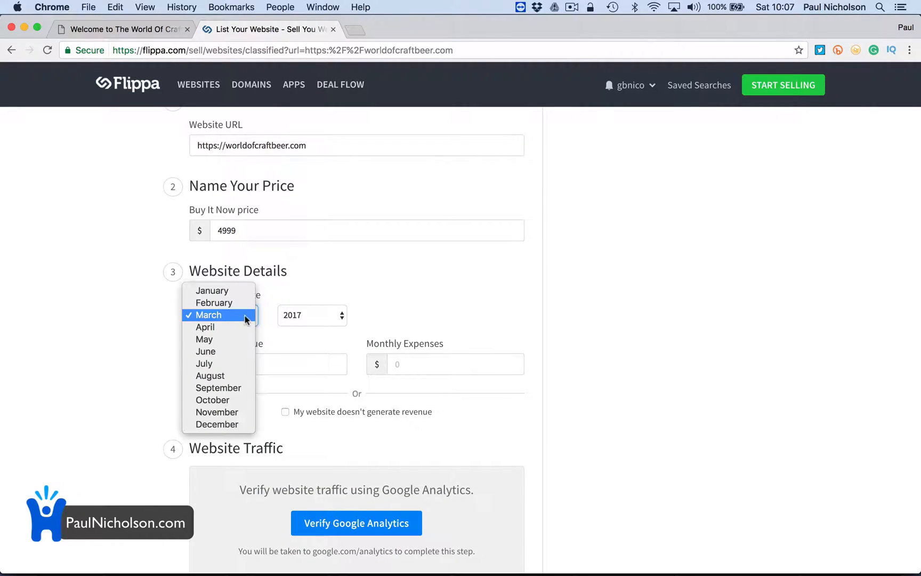
click(214, 302)
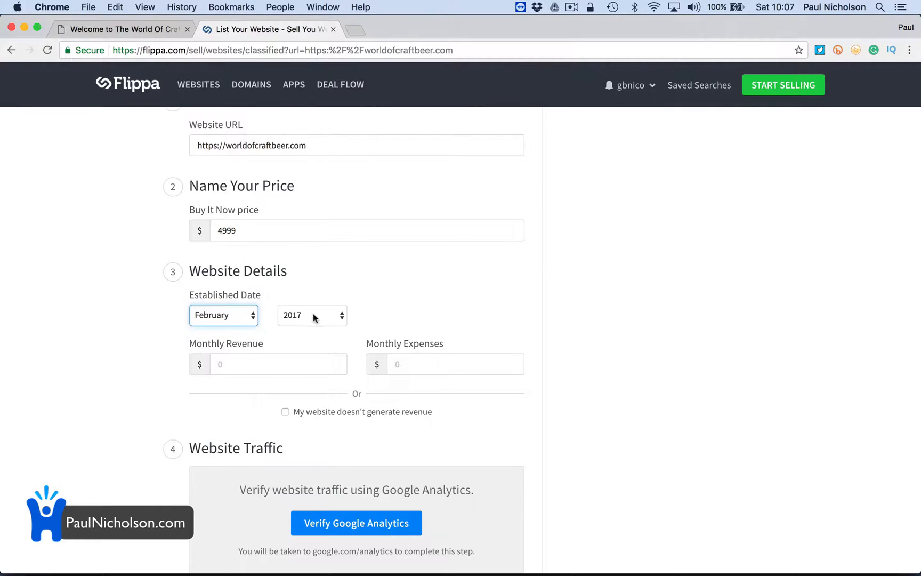
click(271, 362)
scroll(302, 385, down, 2)
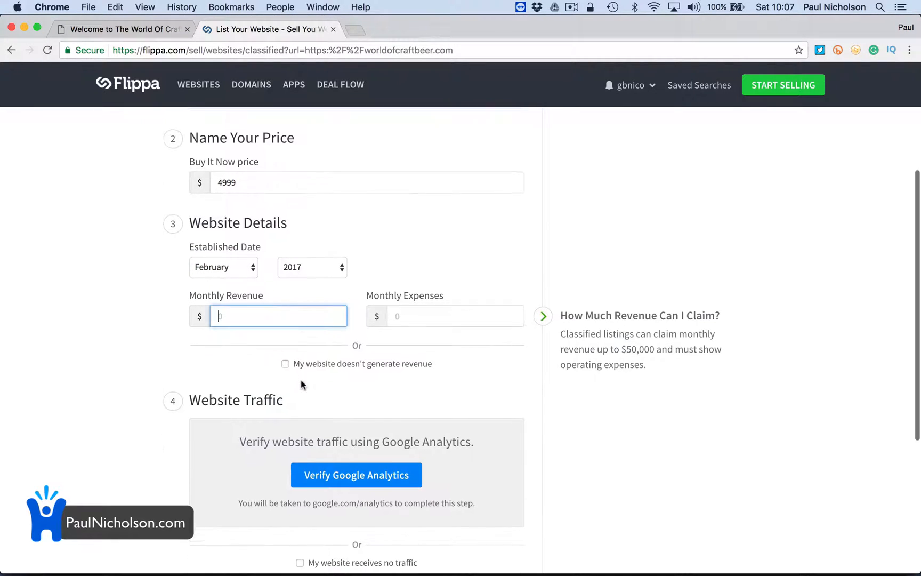
Step: Enter $10 monthly revenue and $30 monthly expenses, leaving the no-revenue box unchecked
click(453, 308)
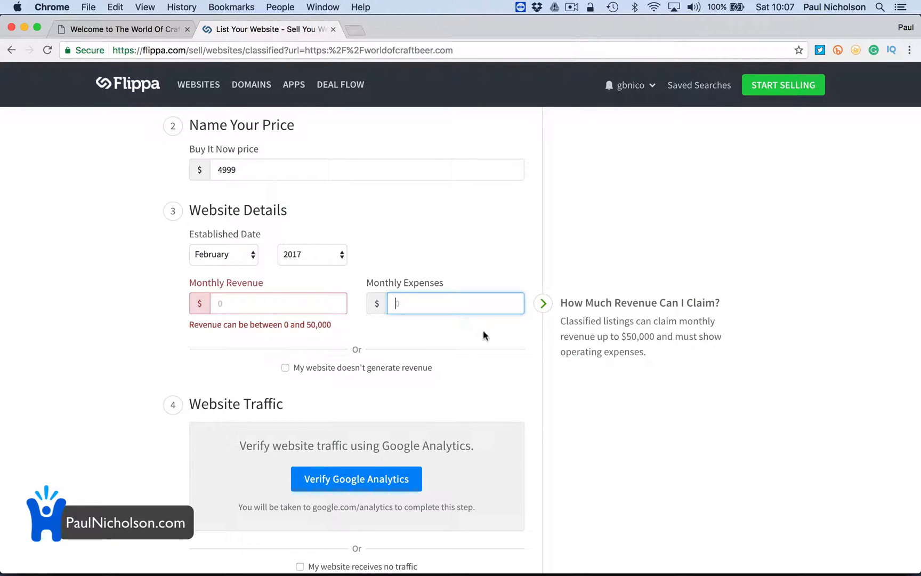
click(292, 307)
text(0)
key(Tab)
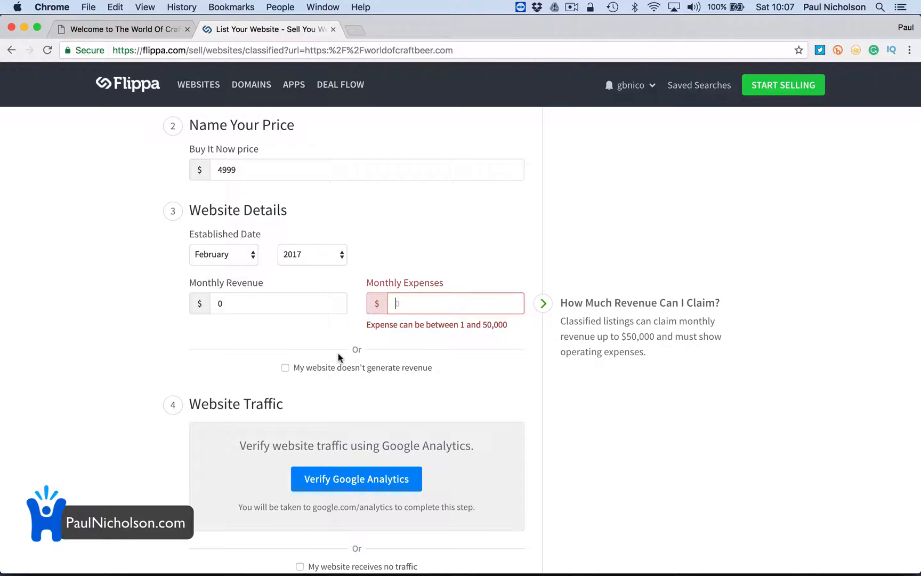
text(30)
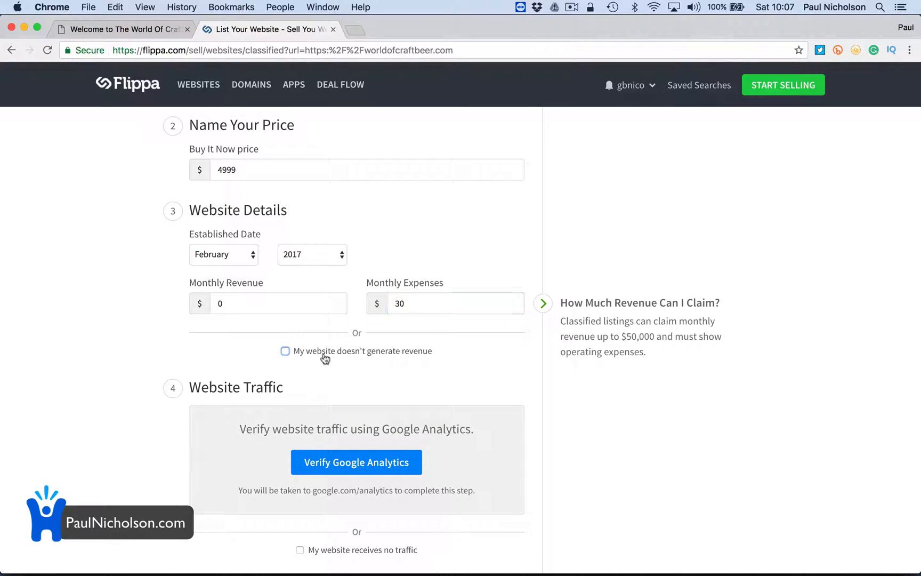
click(285, 351)
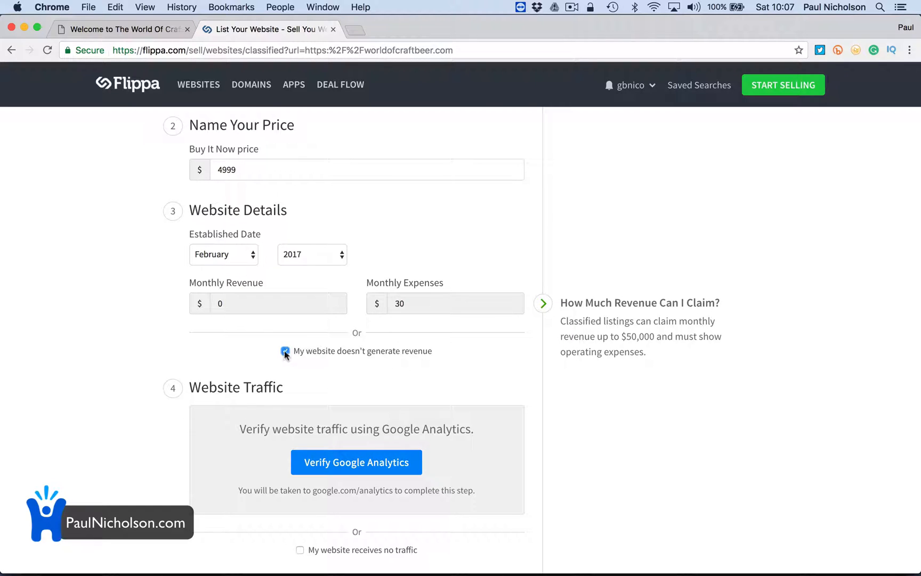
click(285, 351)
click(284, 351)
click(284, 351)
scroll(298, 361, down, 3)
scroll(298, 361, down, 2)
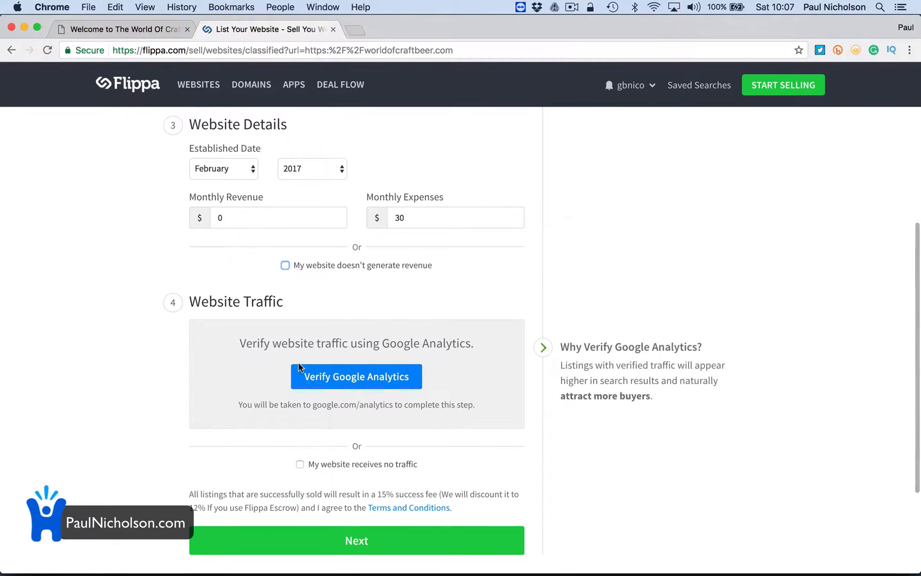
double_click(241, 216)
text(10)
key(Tab)
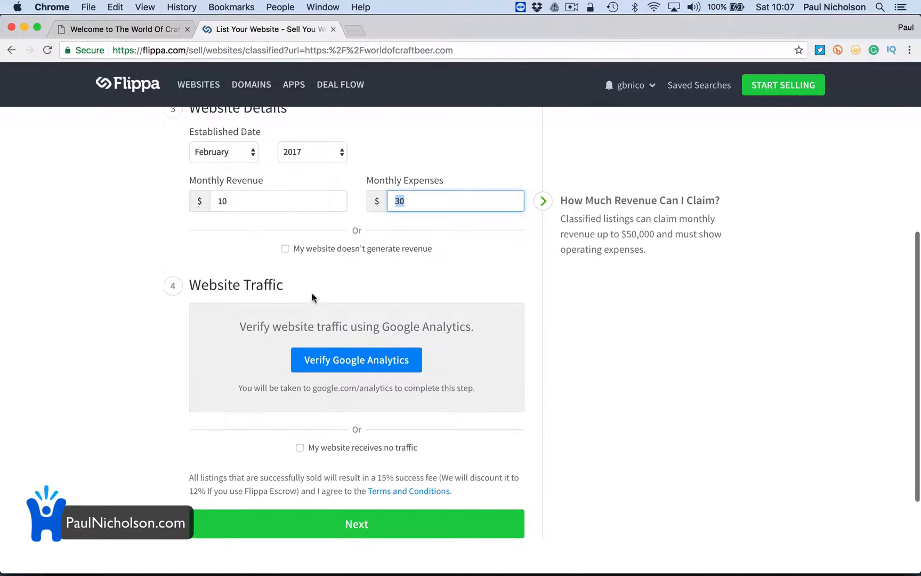
scroll(312, 291, down, 2)
scroll(343, 299, down, 3)
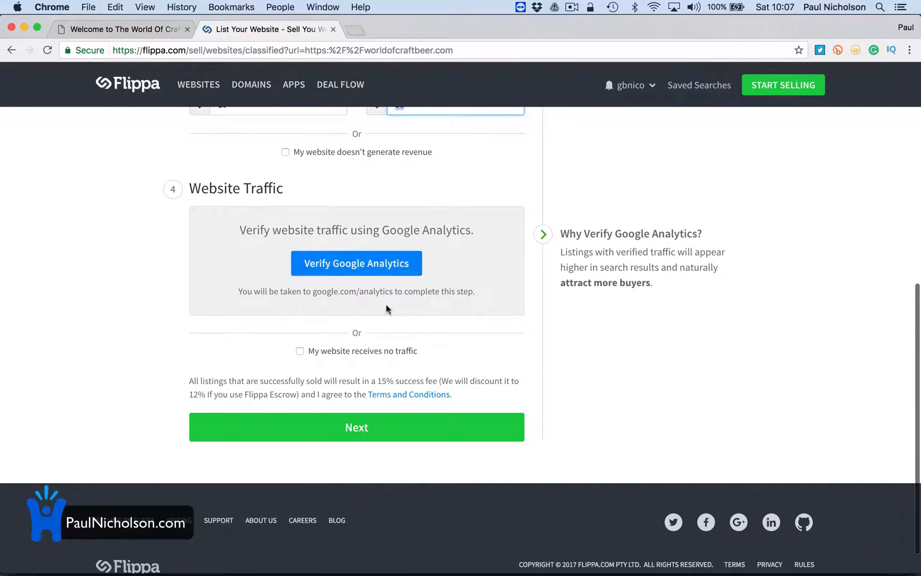
Step: Verify traffic through Google Analytics, granting Flippa access, and continue to the promotion step
click(366, 263)
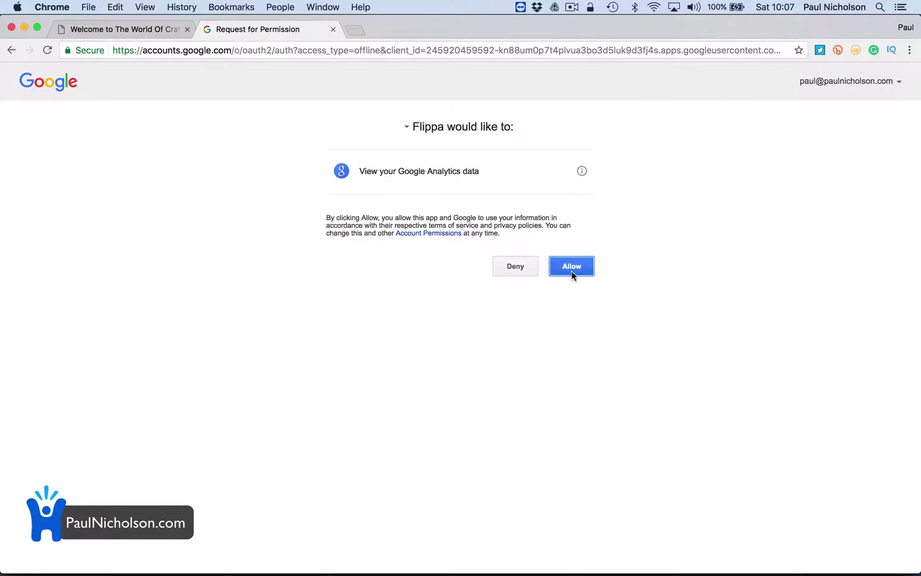
click(572, 266)
scroll(369, 373, down, 10)
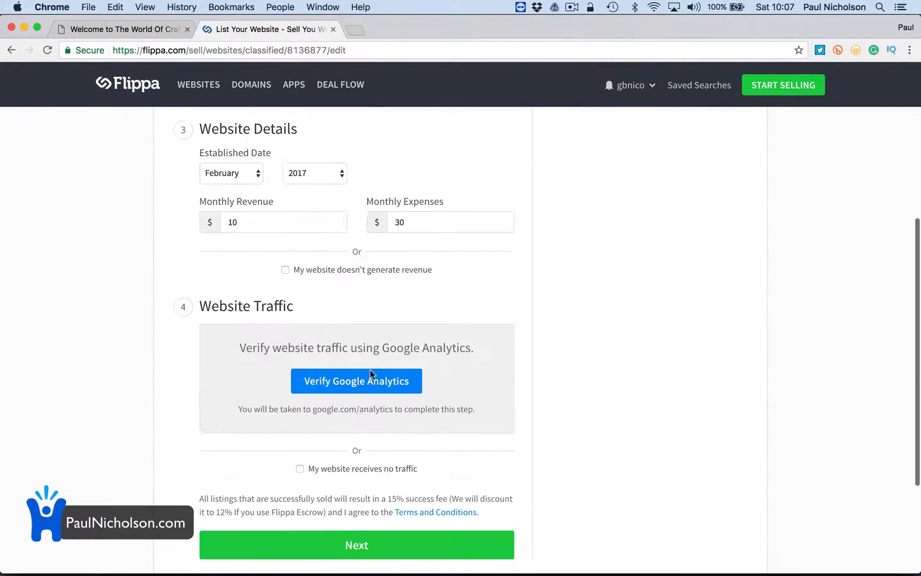
scroll(369, 373, down, 3)
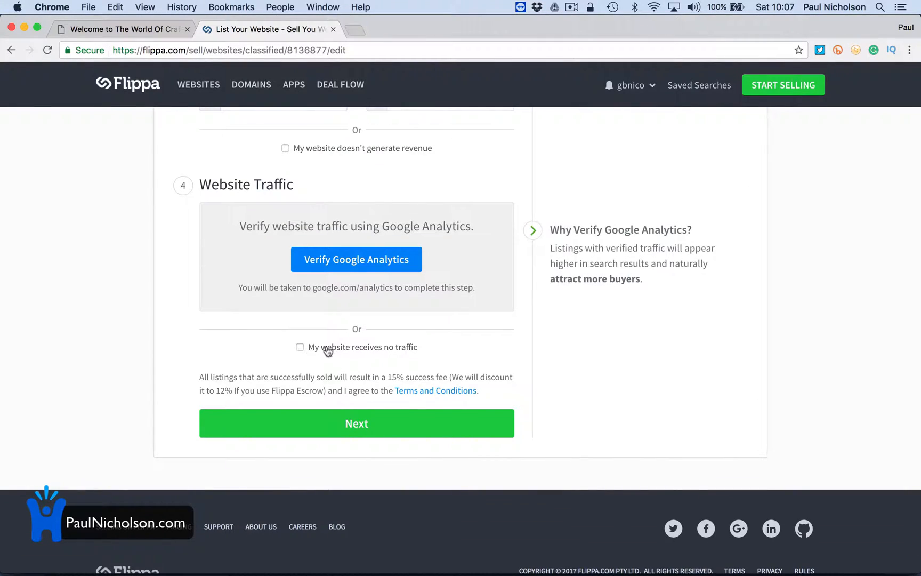
mouse_move(357, 378)
click(299, 347)
click(299, 348)
click(359, 257)
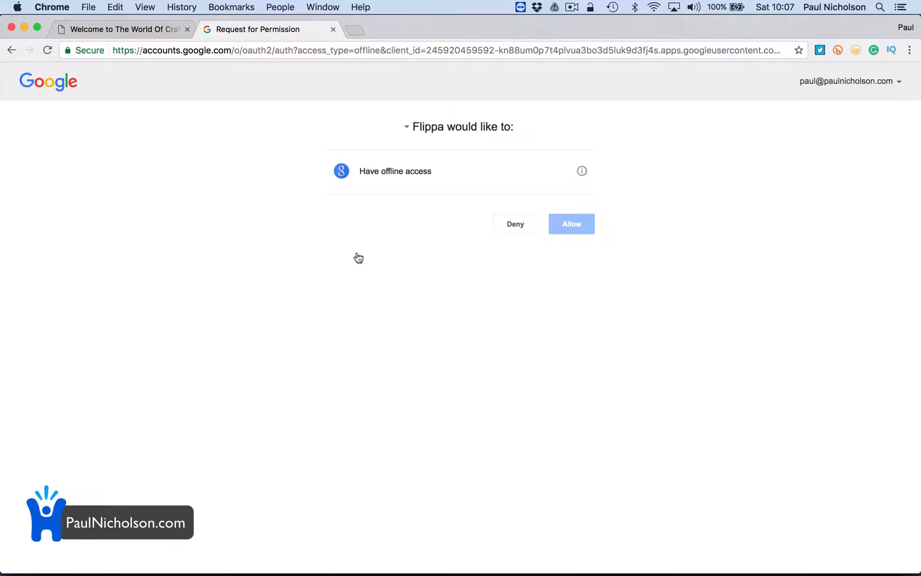
click(571, 224)
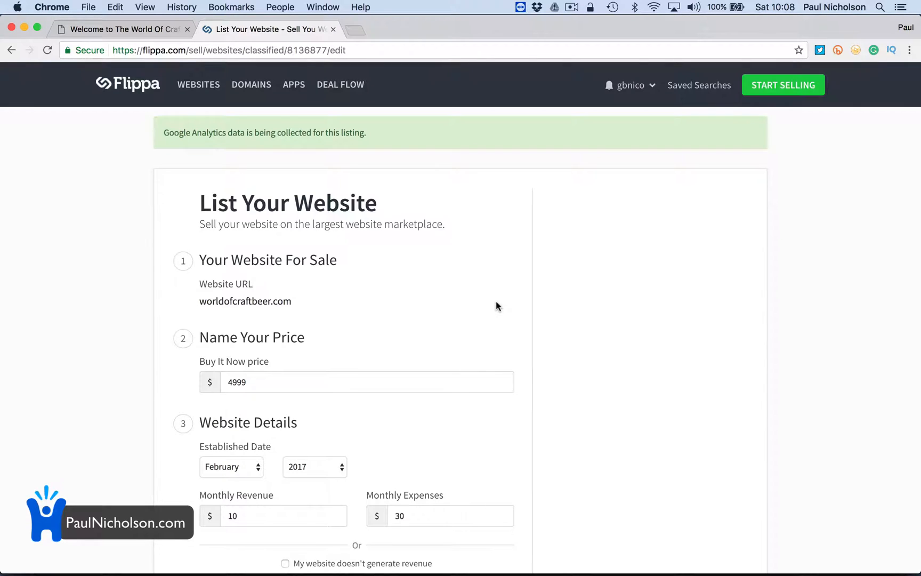
scroll(495, 306, down, 6)
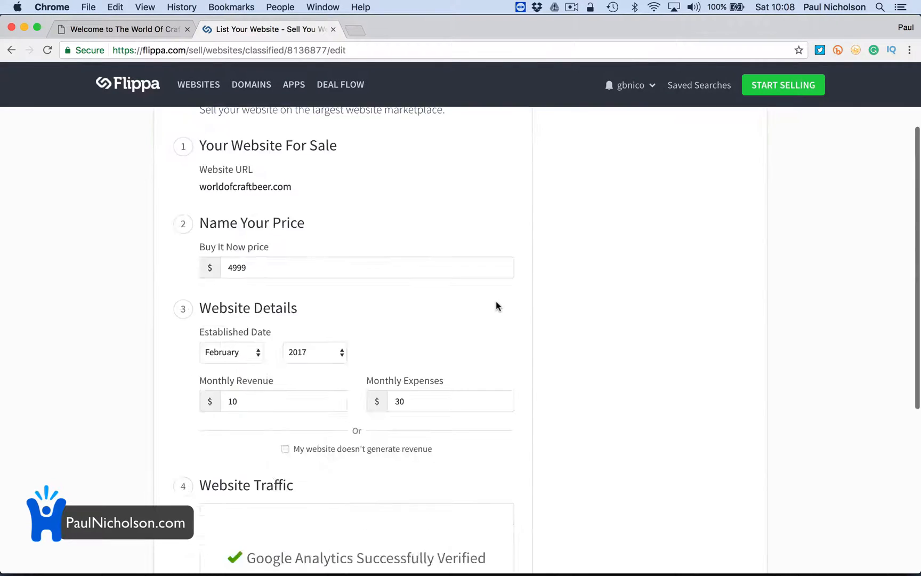
scroll(496, 306, down, 3)
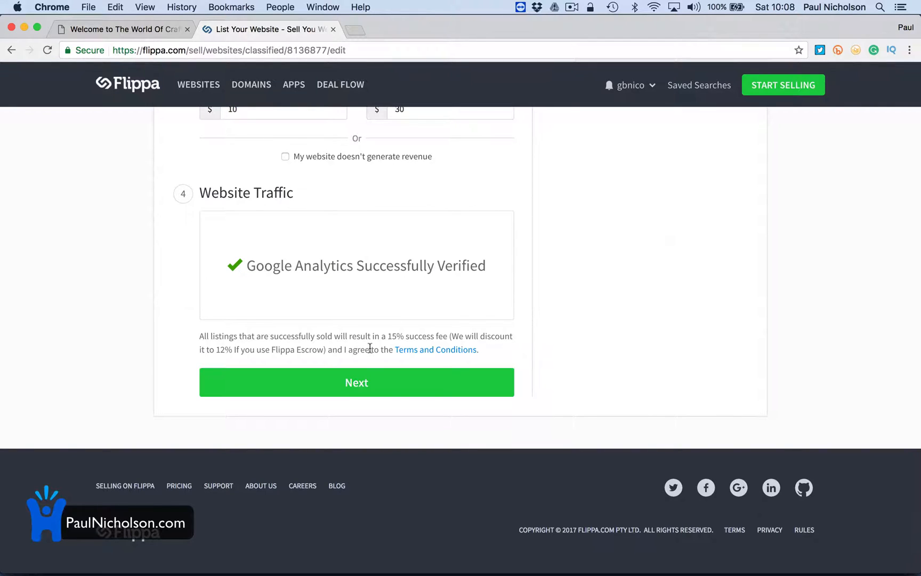
click(369, 384)
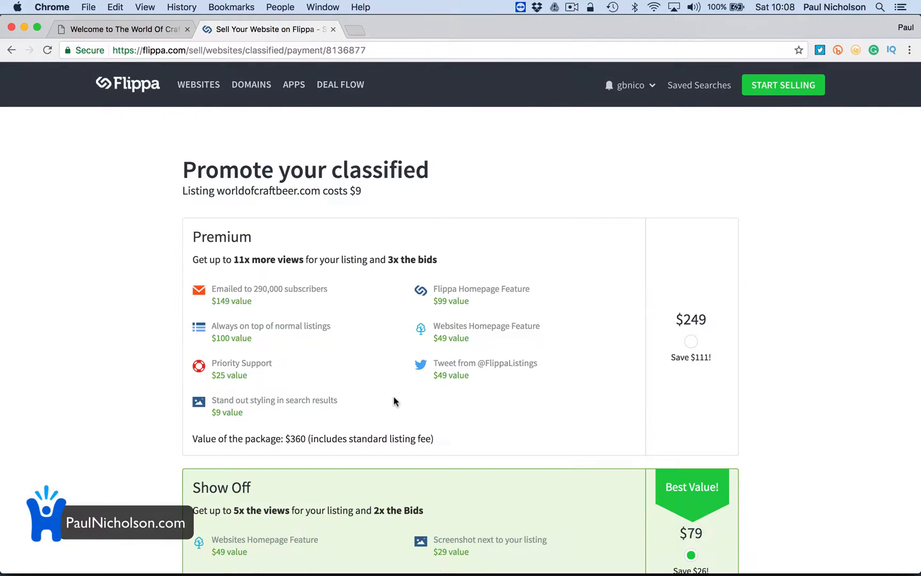
scroll(394, 401, down, 5)
scroll(394, 402, down, 5)
scroll(393, 401, up, 2)
scroll(420, 170, up, 3)
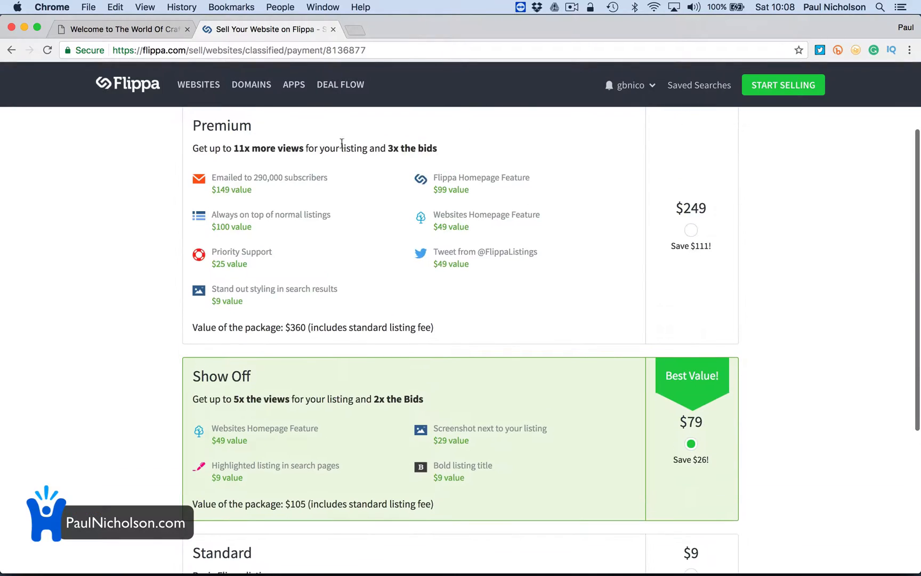
scroll(426, 220, up, 1)
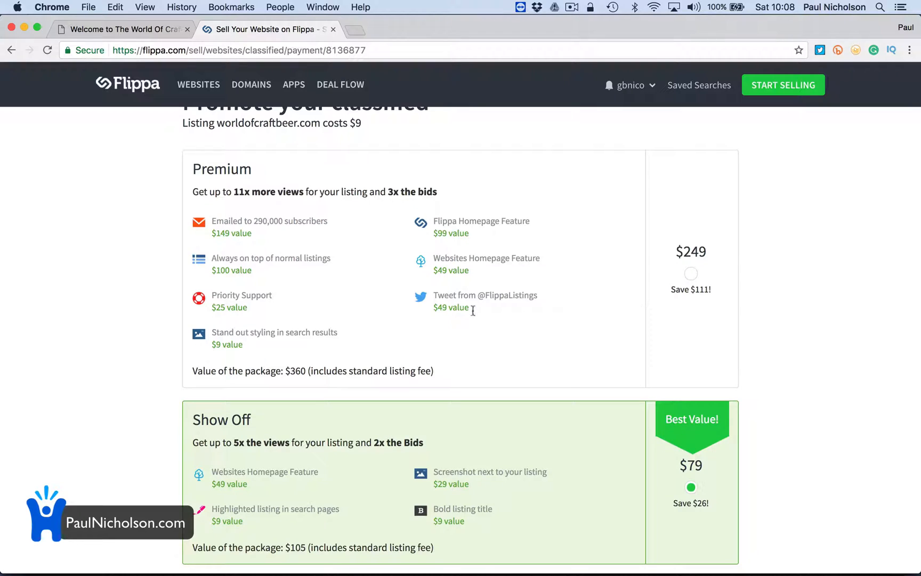
scroll(439, 249, down, 2)
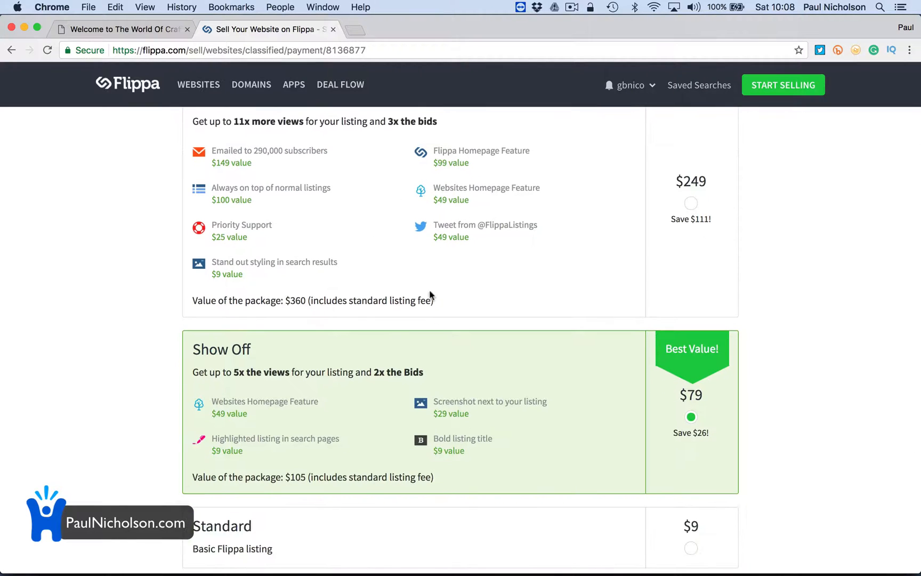
scroll(439, 331, down, 2)
scroll(467, 302, down, 1)
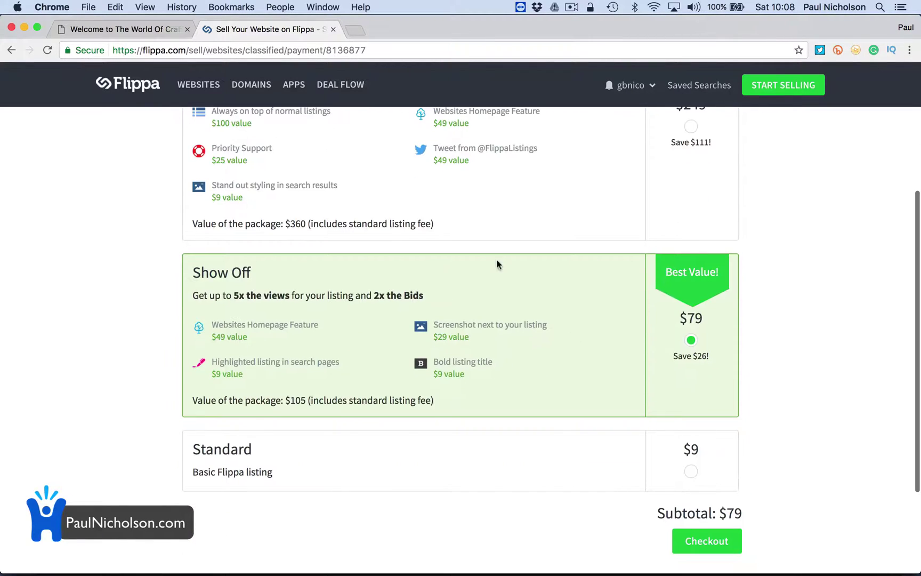
Step: Select the $9 Standard listing package and proceed to checkout
click(689, 471)
click(705, 541)
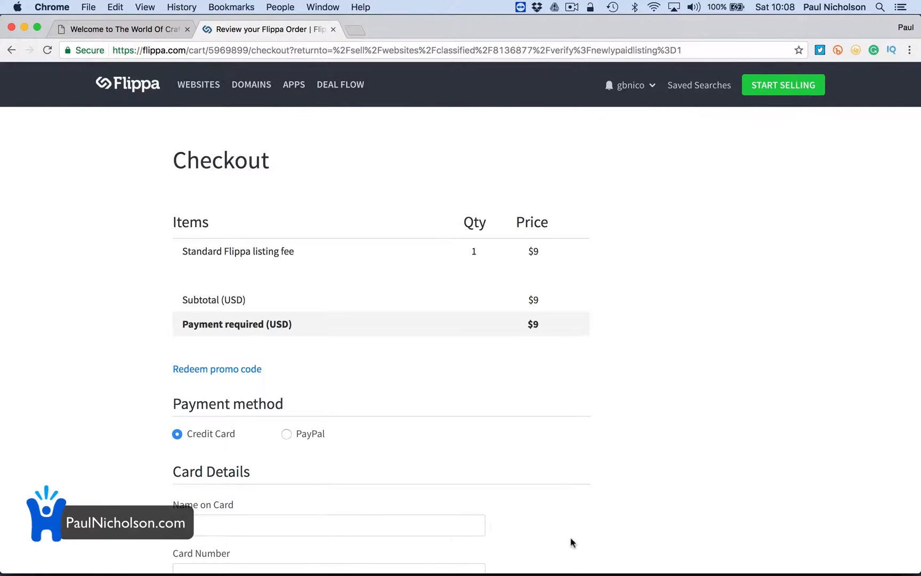
scroll(546, 537, down, 3)
scroll(496, 524, up, 2)
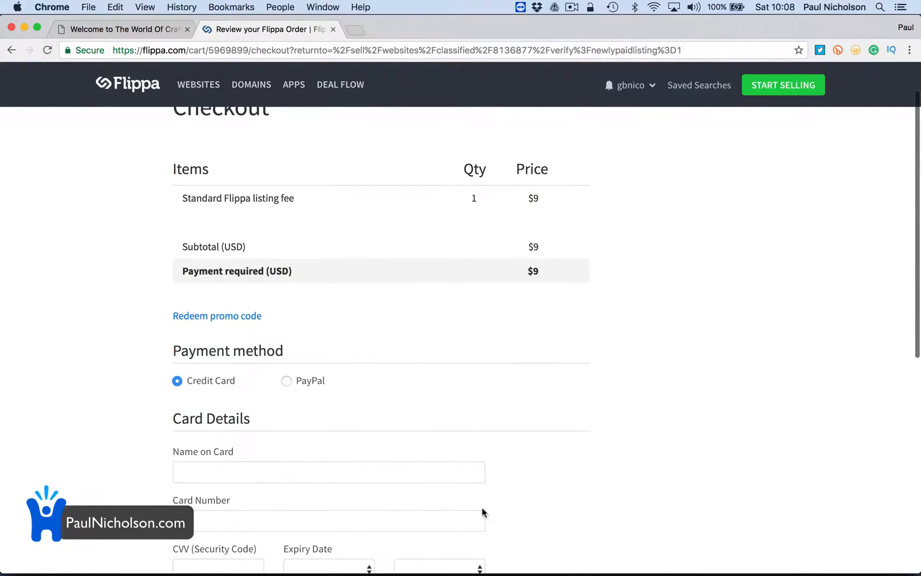
Step: Choose PayPal as the payment method and submit the $9 listing payment
click(286, 381)
scroll(343, 393, down, 2)
click(347, 406)
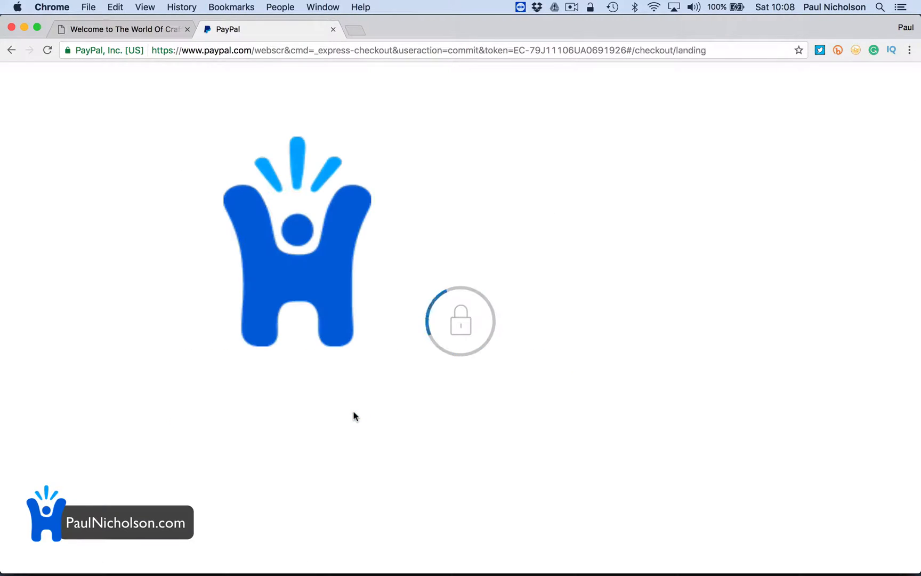
Step: Log in to PayPal and approve the $9.00 payment to Flippa
click(354, 379)
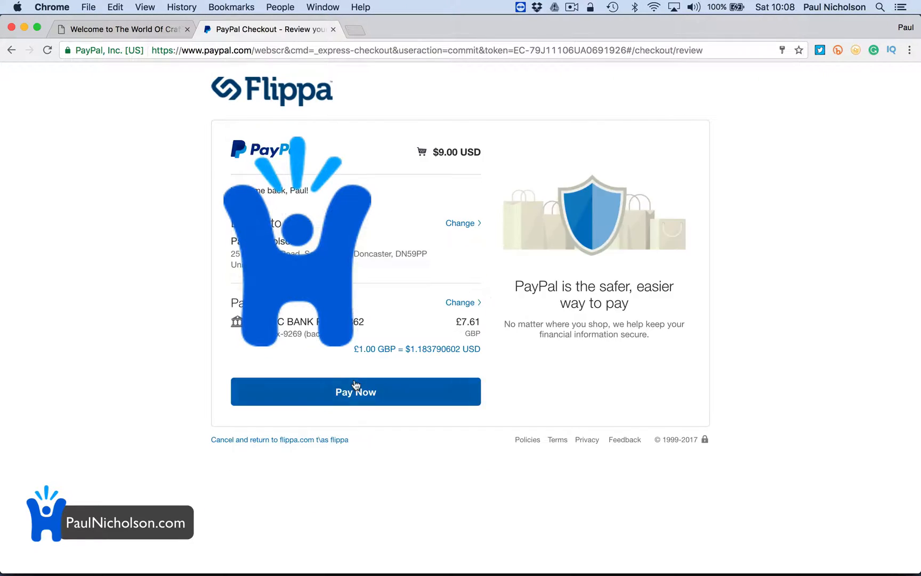
click(355, 388)
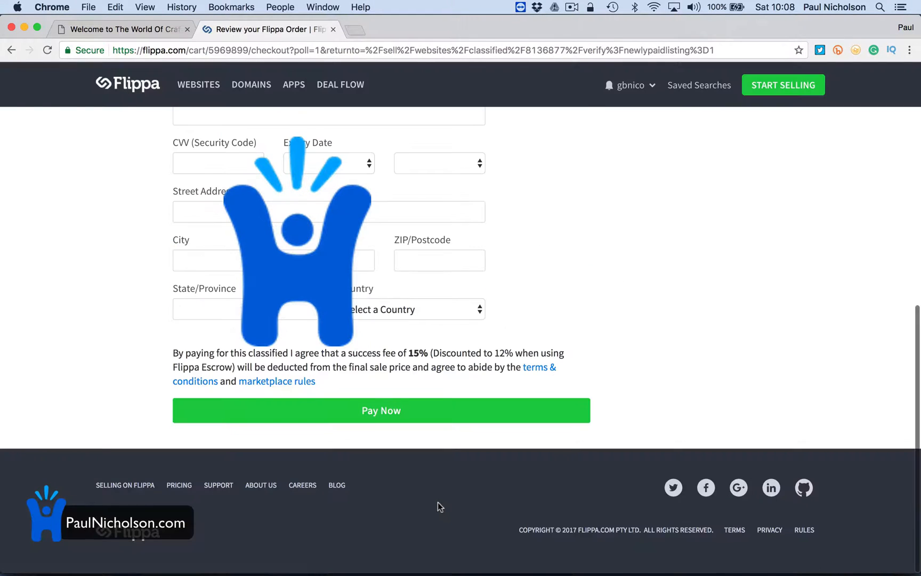
scroll(437, 502, up, 3)
scroll(437, 502, up, 3)
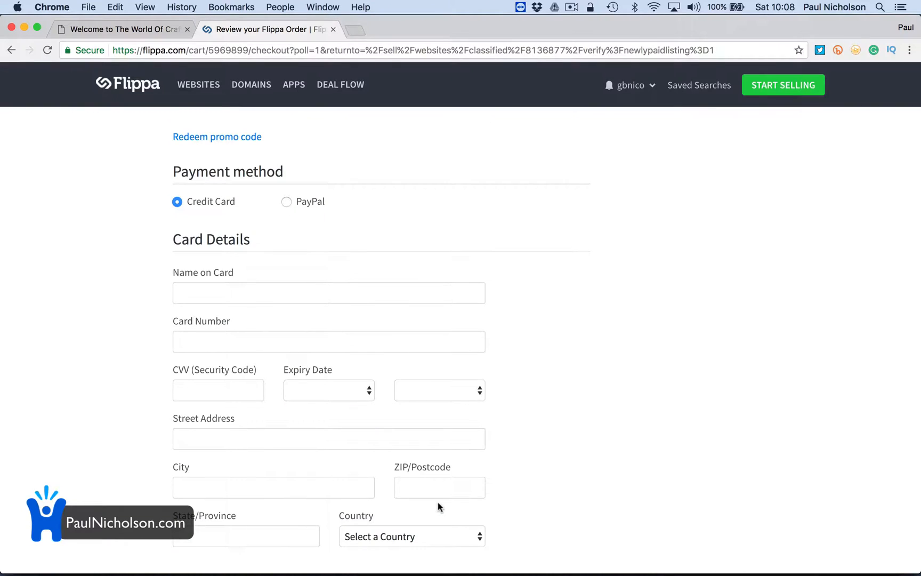
scroll(437, 506, down, 5)
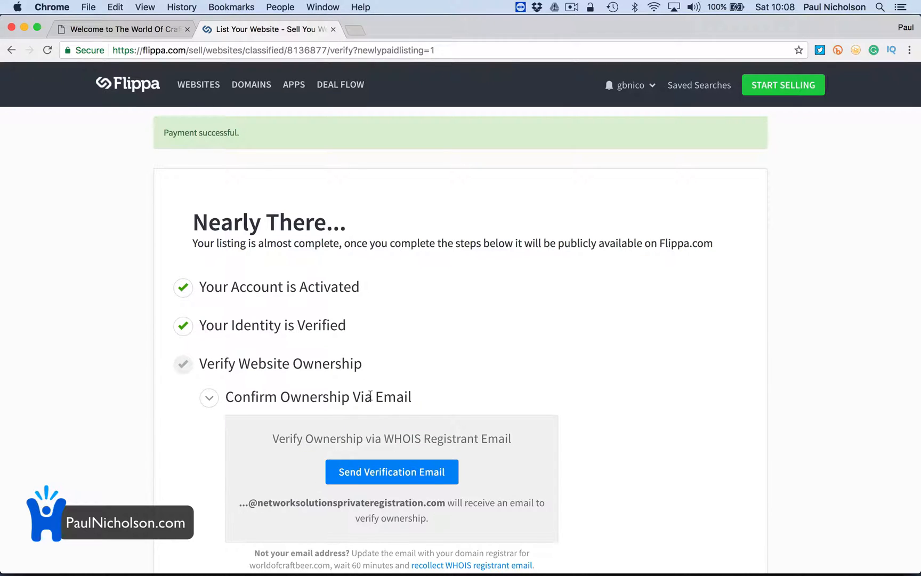
scroll(505, 296, down, 4)
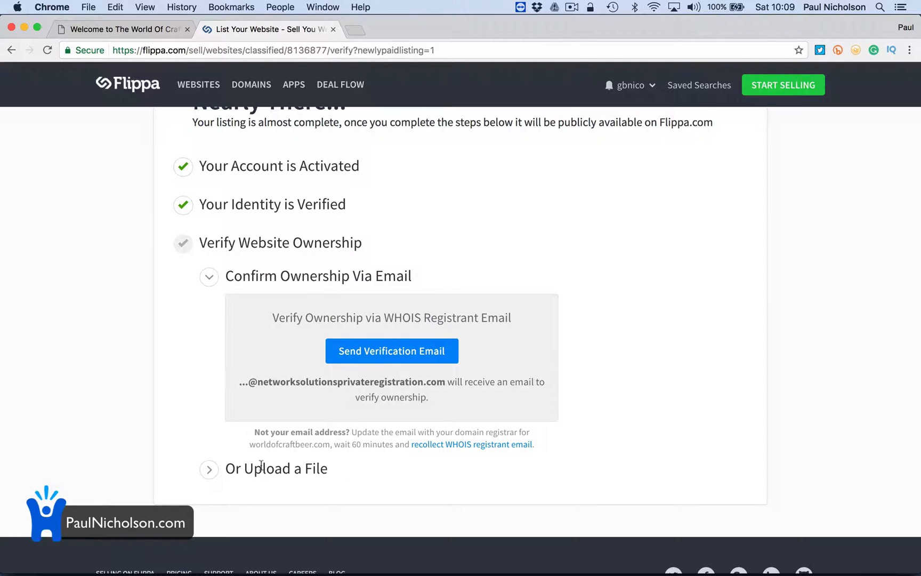
Step: Expand the file-upload ownership option and download flippa_8136877.txt
click(213, 469)
scroll(237, 479, down, 5)
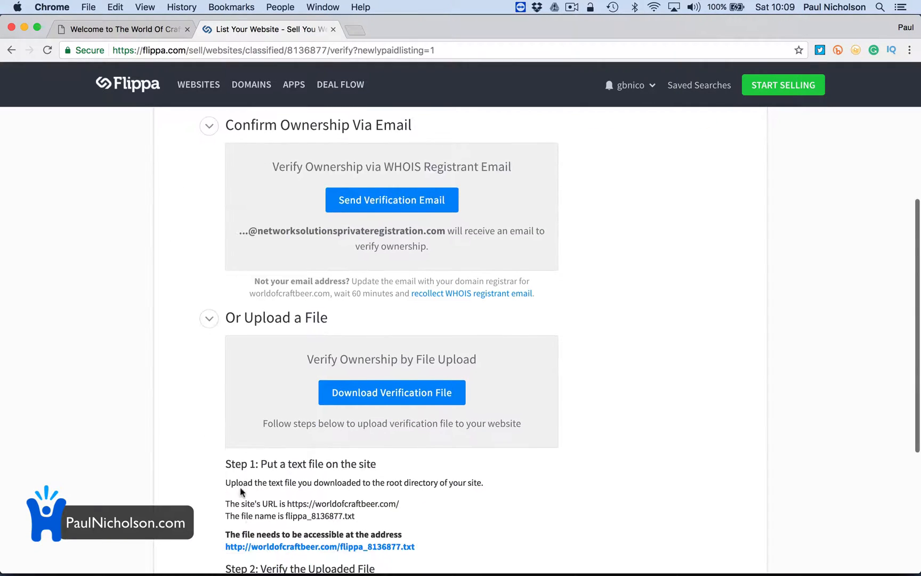
scroll(240, 486, down, 5)
scroll(240, 487, down, 1)
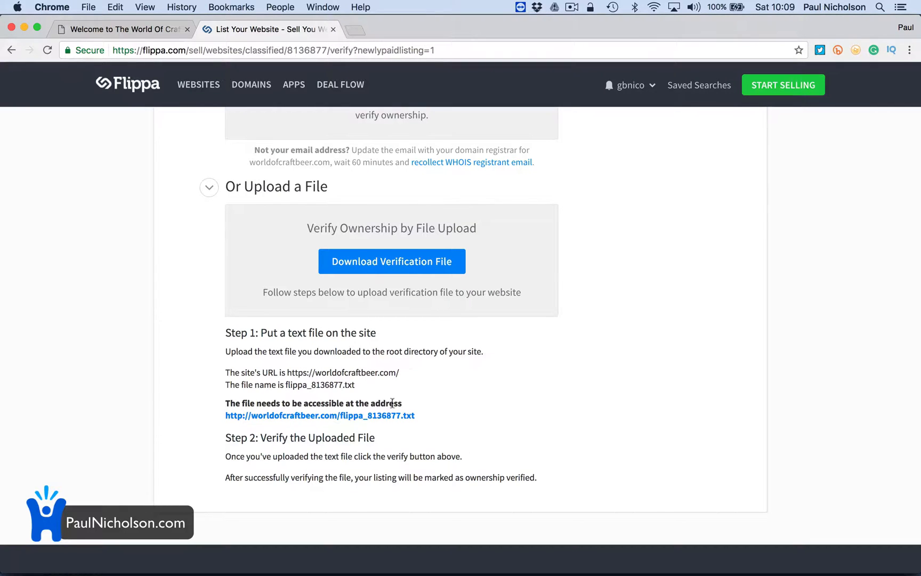
scroll(412, 335, up, 5)
scroll(412, 334, up, 3)
scroll(412, 334, up, 2)
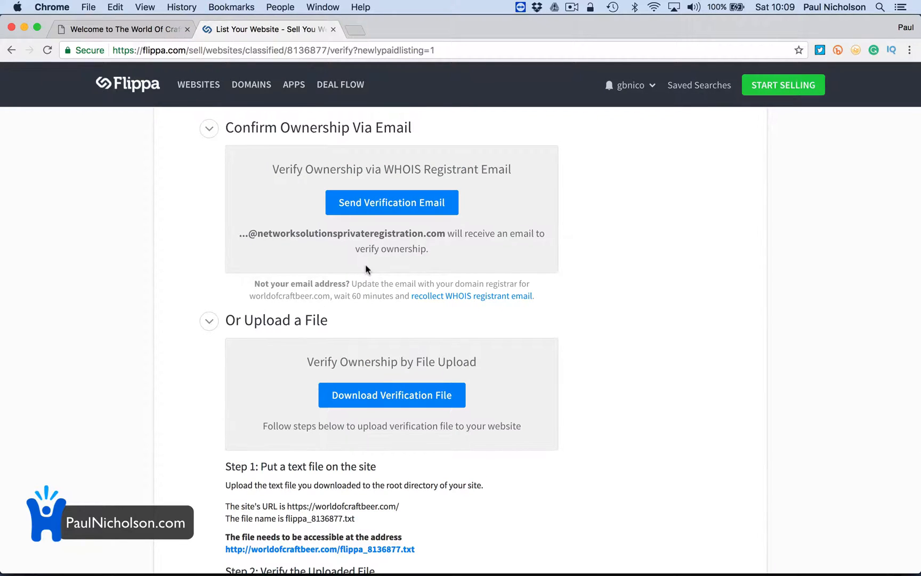
scroll(365, 264, up, 1)
scroll(365, 265, up, 1)
scroll(365, 265, down, 2)
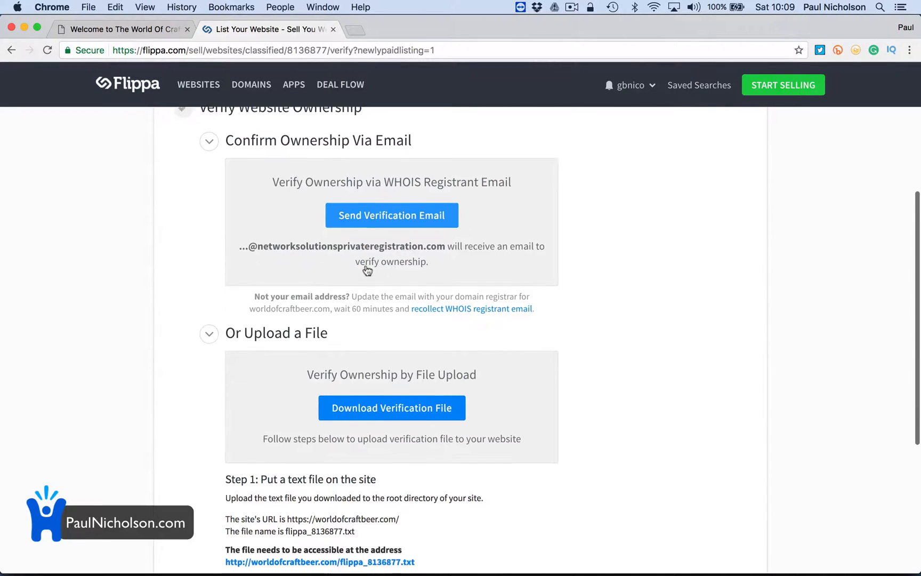
scroll(364, 265, down, 2)
click(380, 358)
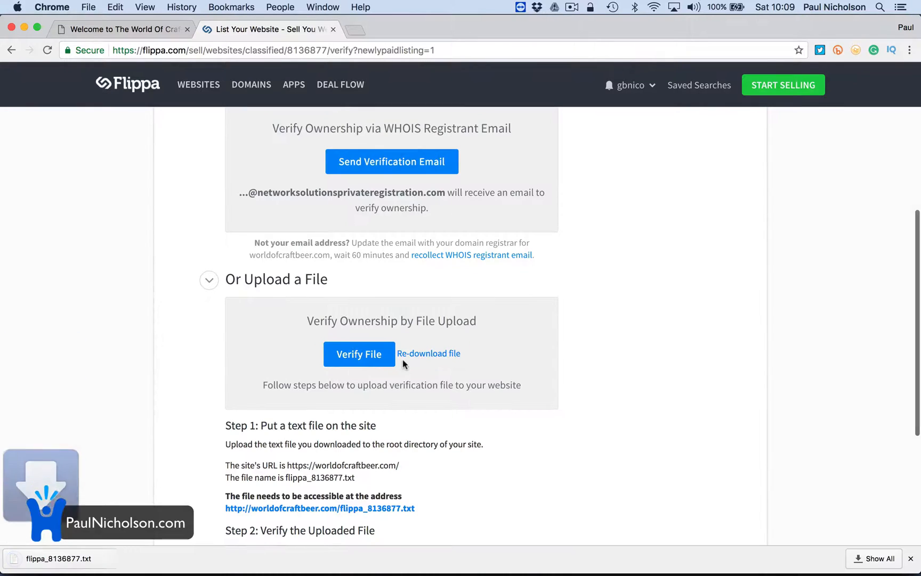
scroll(403, 359, down, 3)
scroll(402, 359, down, 1)
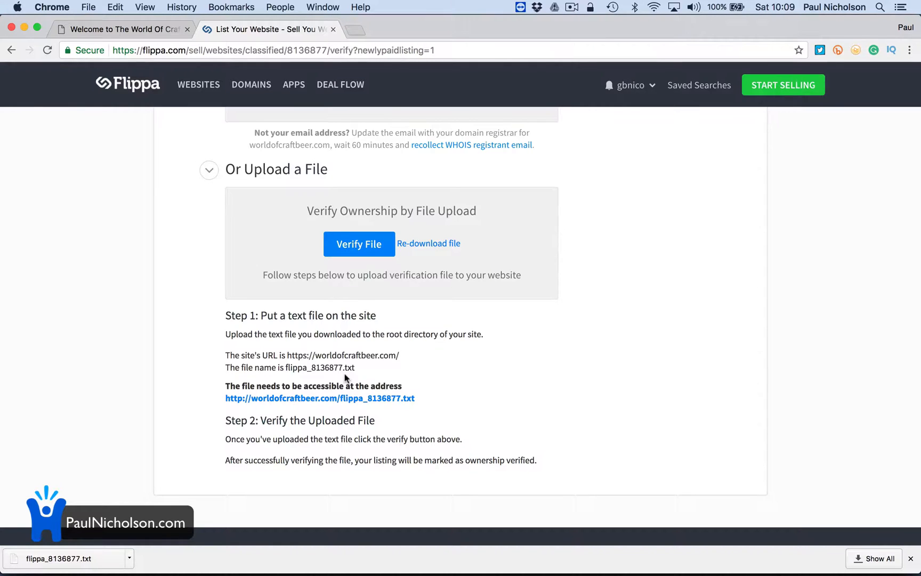
scroll(345, 373, up, 5)
scroll(344, 374, up, 4)
scroll(345, 373, down, 7)
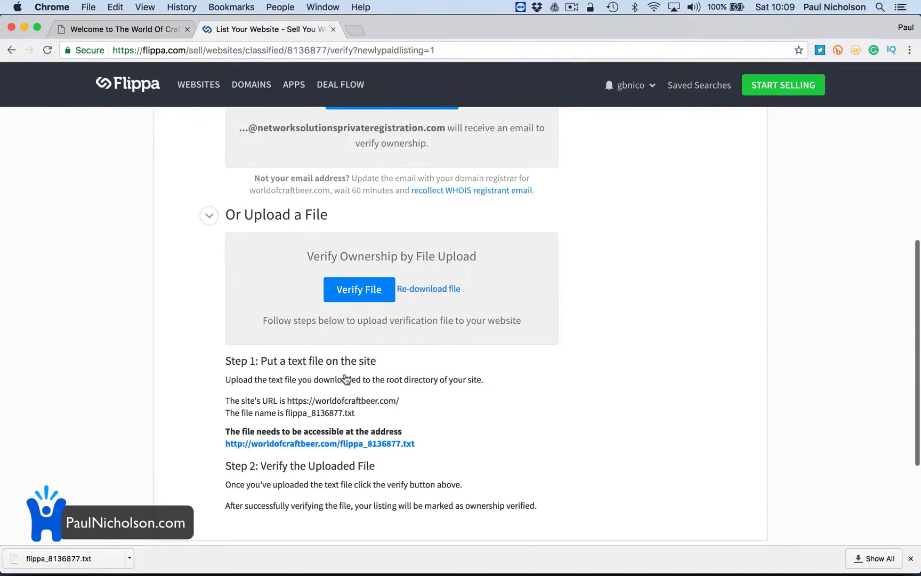
scroll(345, 378, down, 4)
scroll(344, 378, up, 10)
scroll(344, 378, up, 2)
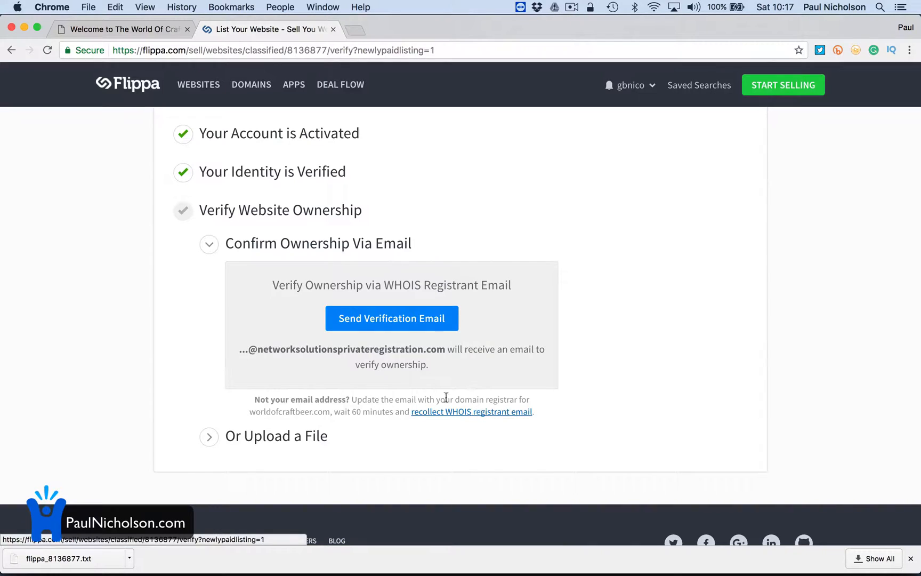
Step: Recollect the WHOIS registrant email so website ownership shows as verified
click(475, 412)
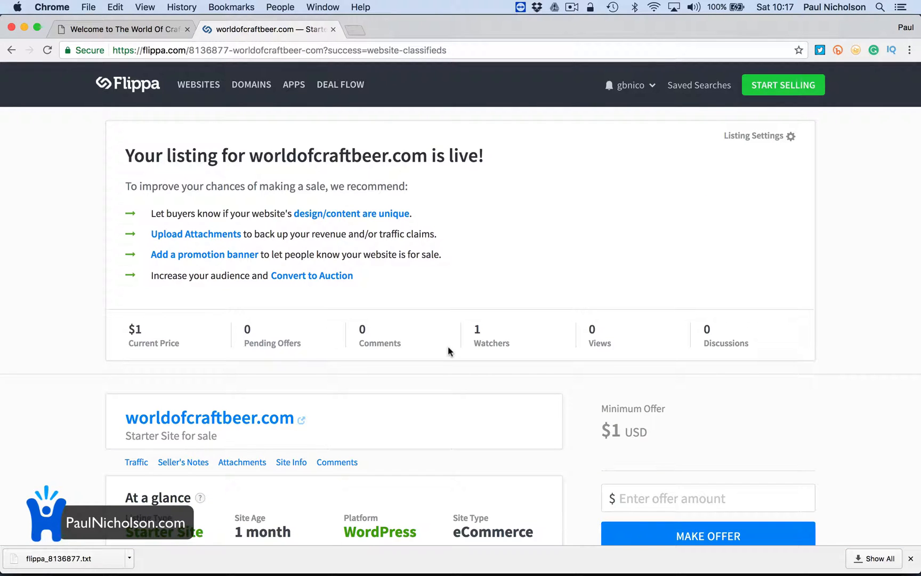
scroll(447, 346, down, 5)
scroll(448, 346, down, 3)
scroll(447, 350, down, 8)
scroll(448, 350, down, 3)
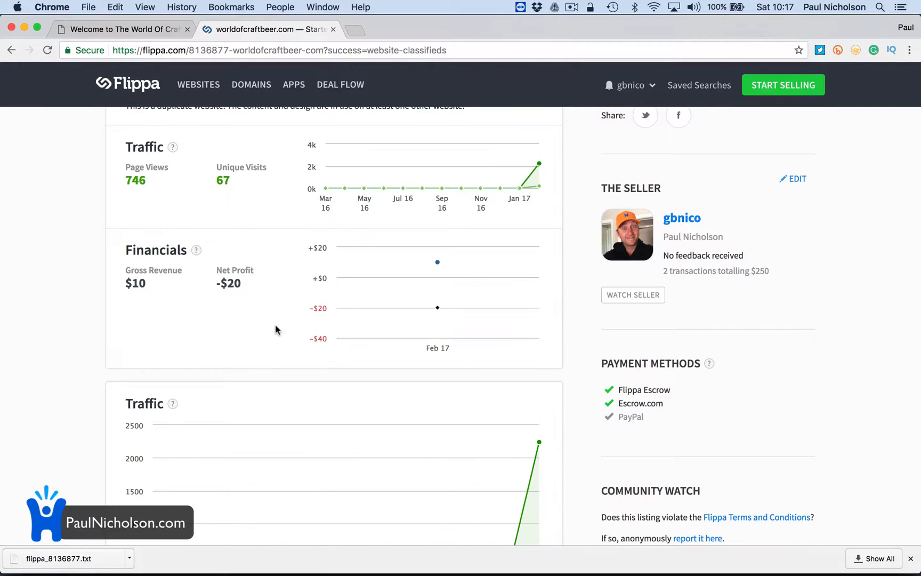
scroll(276, 329, down, 5)
scroll(276, 329, down, 3)
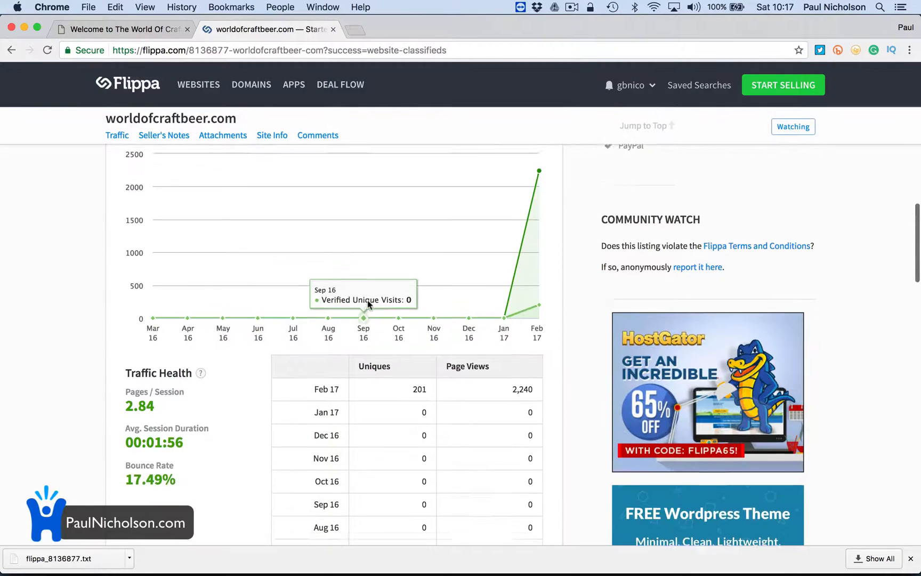
scroll(440, 367, down, 4)
scroll(440, 367, down, 2)
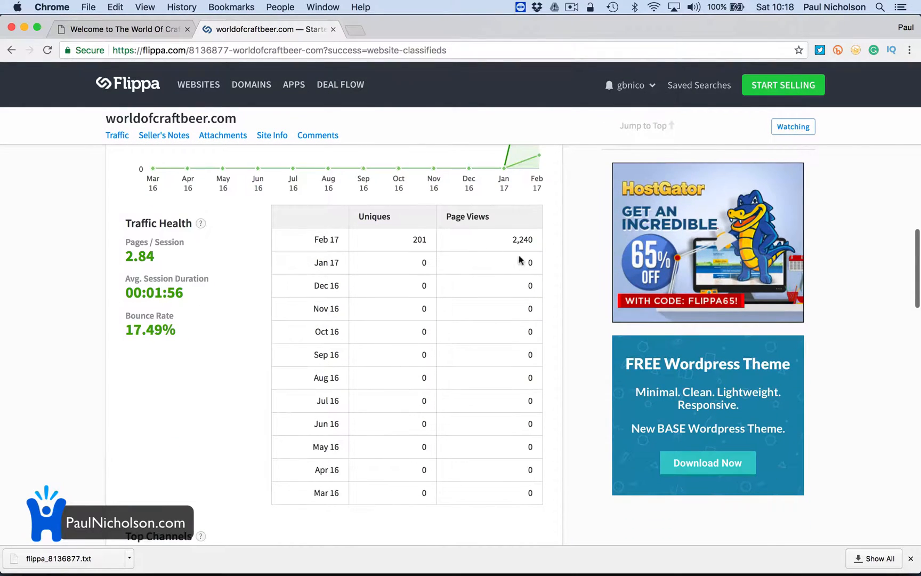
scroll(445, 402, down, 3)
scroll(445, 402, down, 4)
scroll(446, 406, down, 4)
scroll(445, 406, down, 4)
scroll(445, 407, down, 6)
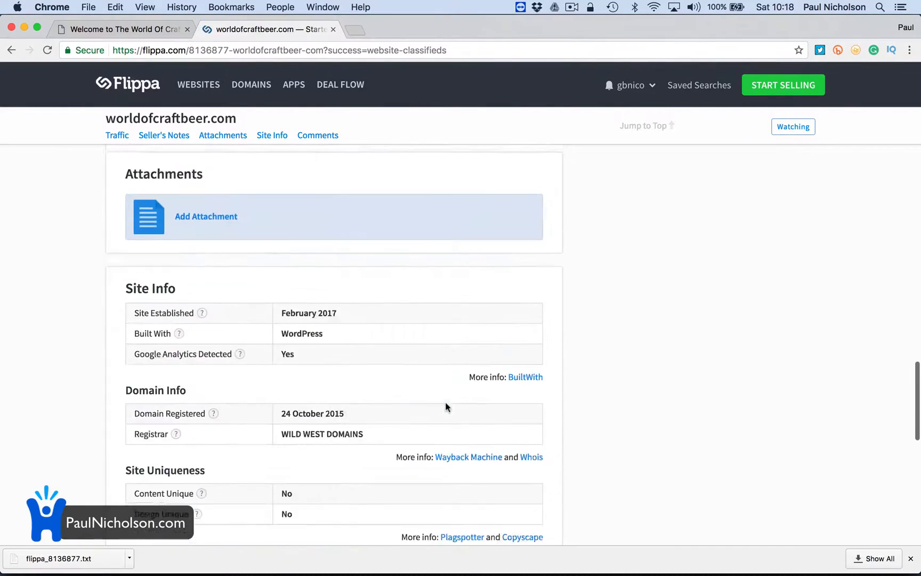
scroll(446, 406, down, 1)
scroll(445, 407, up, 1)
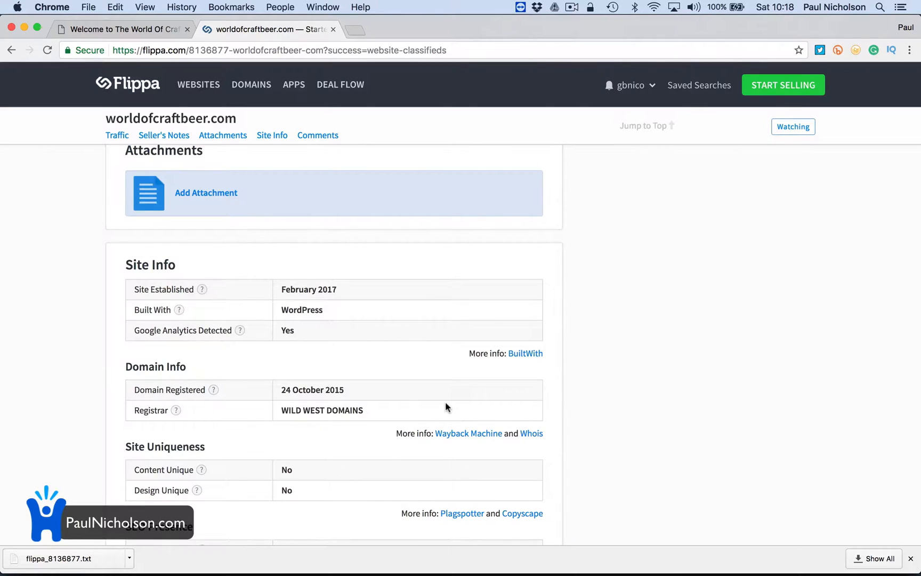
scroll(445, 407, down, 5)
scroll(446, 408, down, 1)
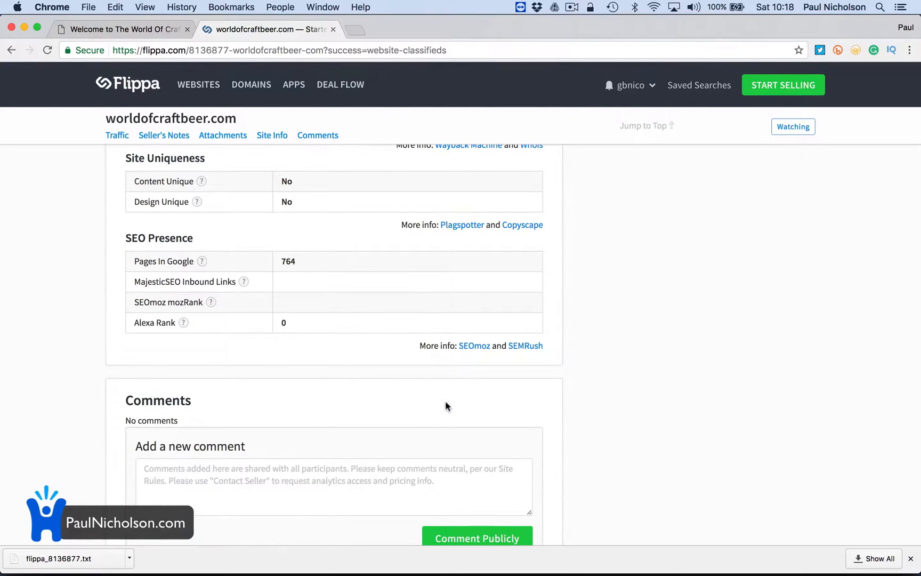
scroll(445, 406, up, 1)
scroll(406, 284, up, 2)
scroll(406, 284, up, 2)
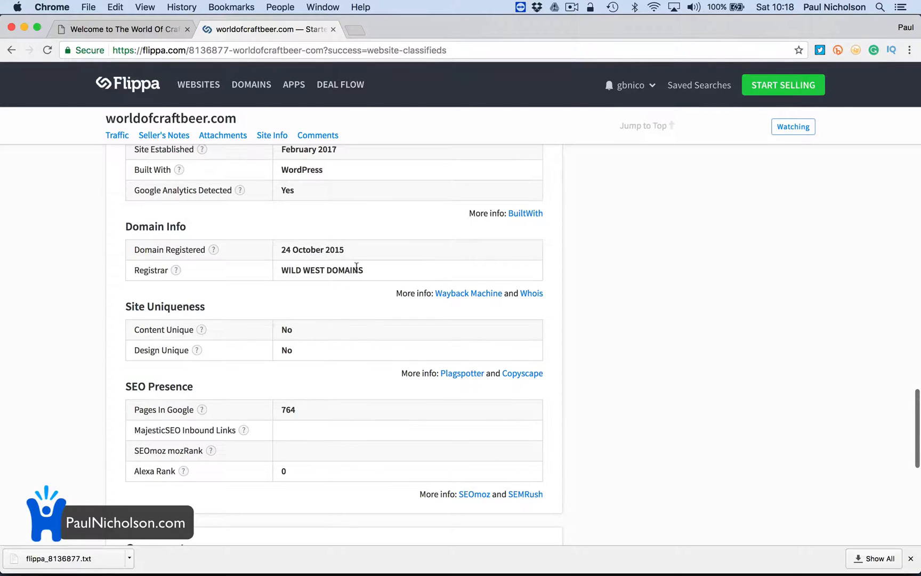
scroll(356, 266, up, 2)
scroll(355, 265, up, 2)
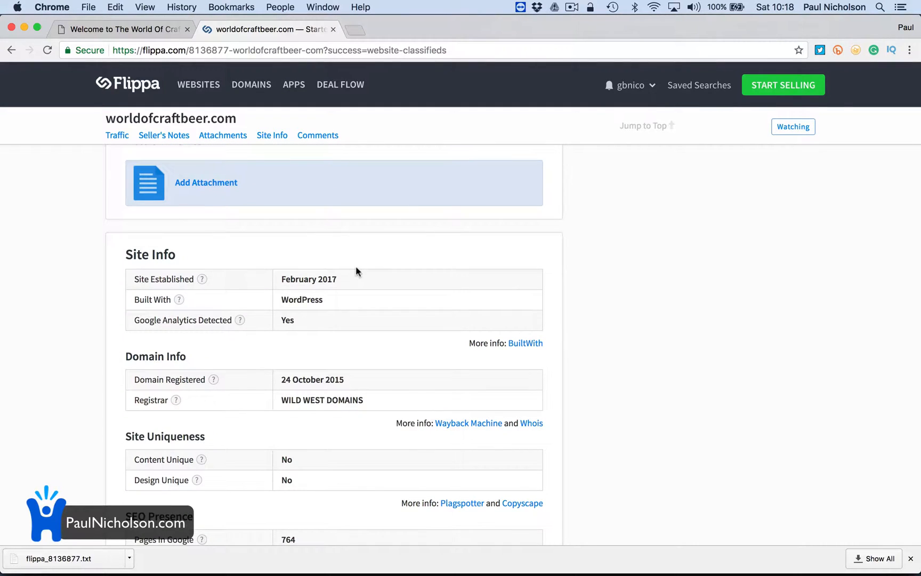
scroll(355, 266, down, 2)
scroll(356, 266, down, 3)
scroll(355, 265, down, 1)
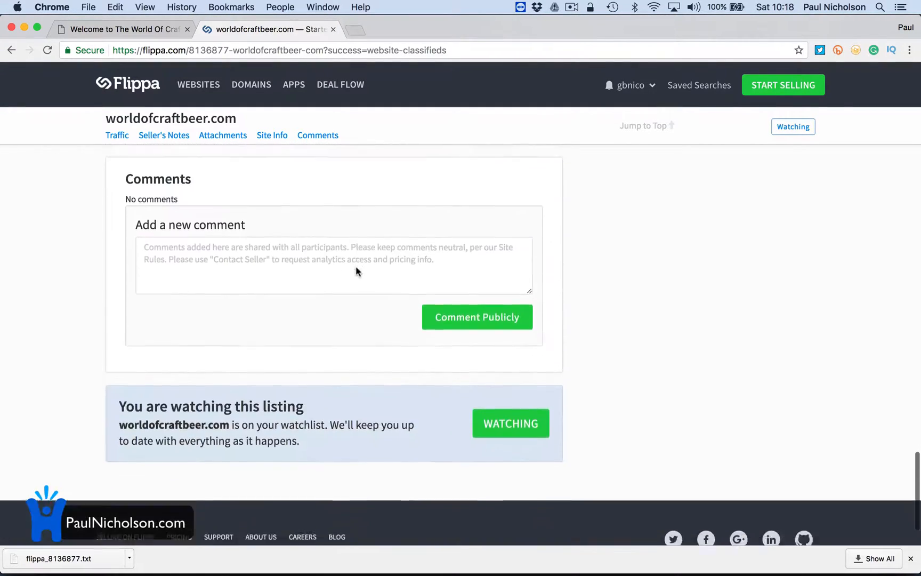
Step: Start a new comment on the live worldofcraftbeer.com listing after reviewing its sections
click(223, 252)
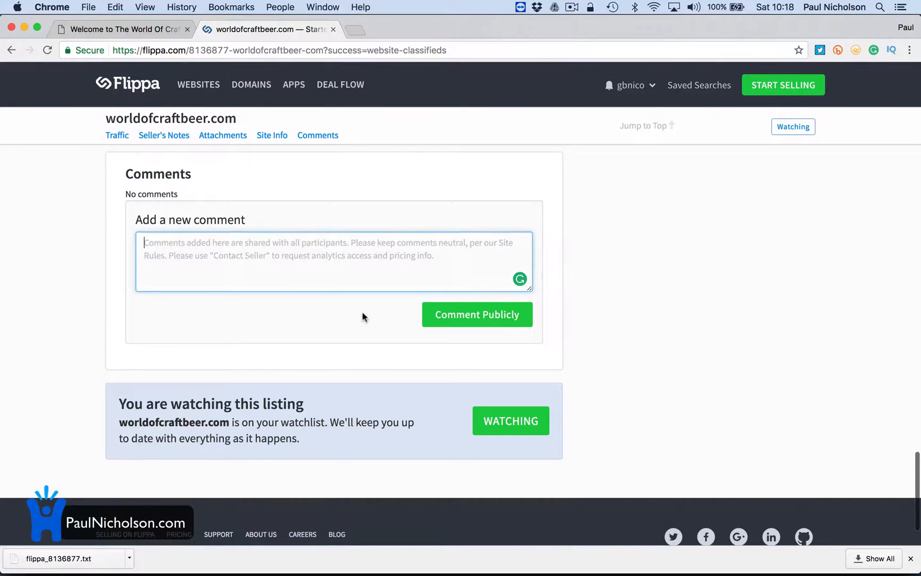
scroll(362, 311, down, 1)
scroll(362, 311, up, 2)
scroll(362, 316, up, 10)
scroll(362, 315, up, 8)
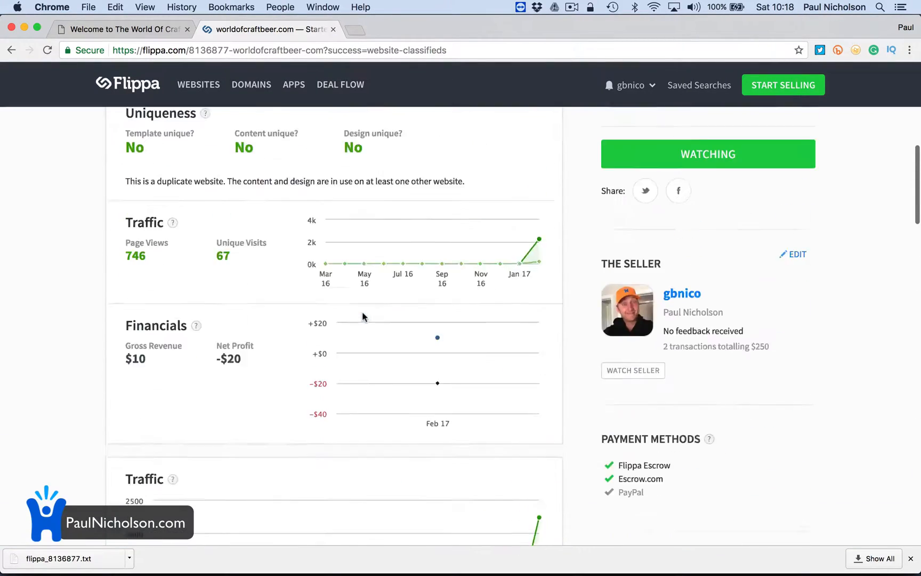
scroll(362, 315, up, 3)
scroll(362, 316, up, 1)
scroll(362, 311, up, 5)
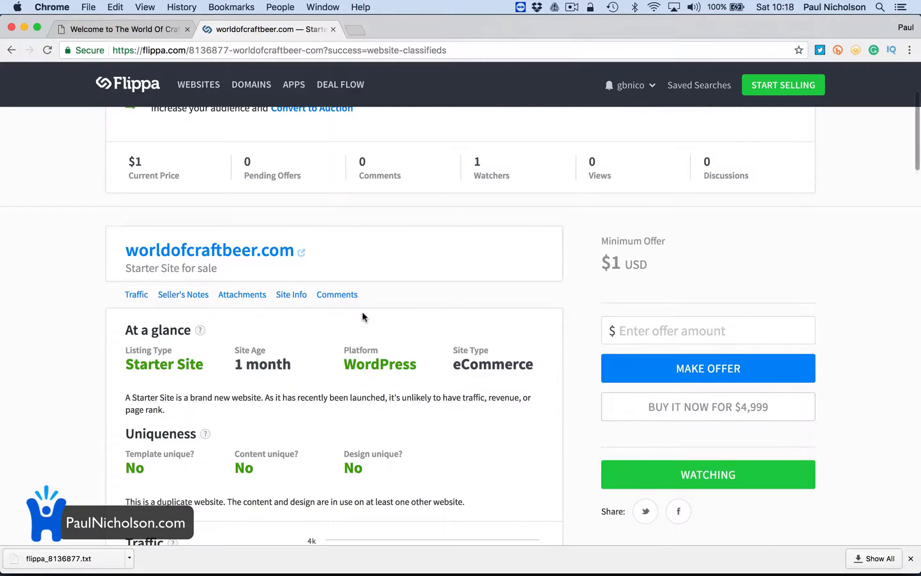
scroll(362, 310, up, 2)
scroll(391, 329, up, 1)
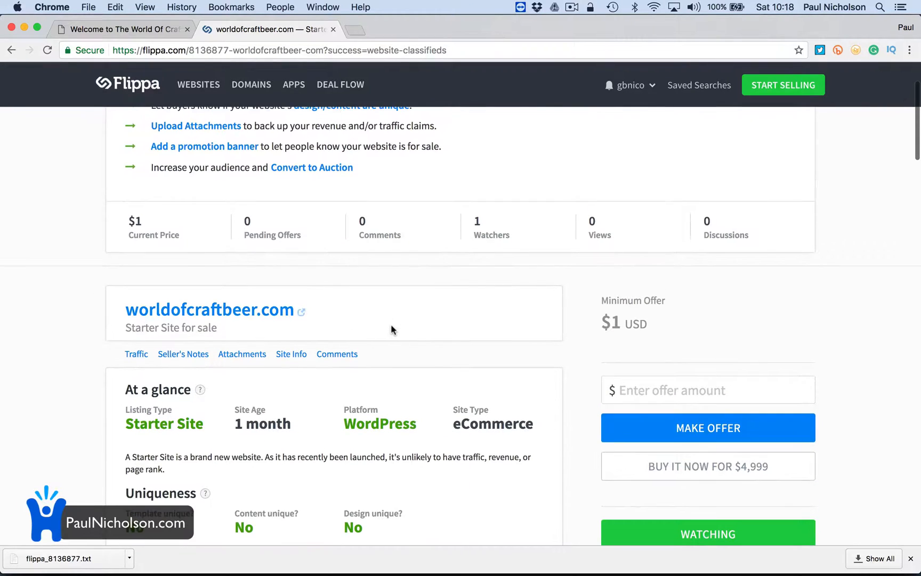
scroll(390, 329, down, 1)
scroll(252, 325, down, 2)
scroll(252, 327, down, 10)
scroll(252, 326, down, 4)
scroll(252, 326, down, 8)
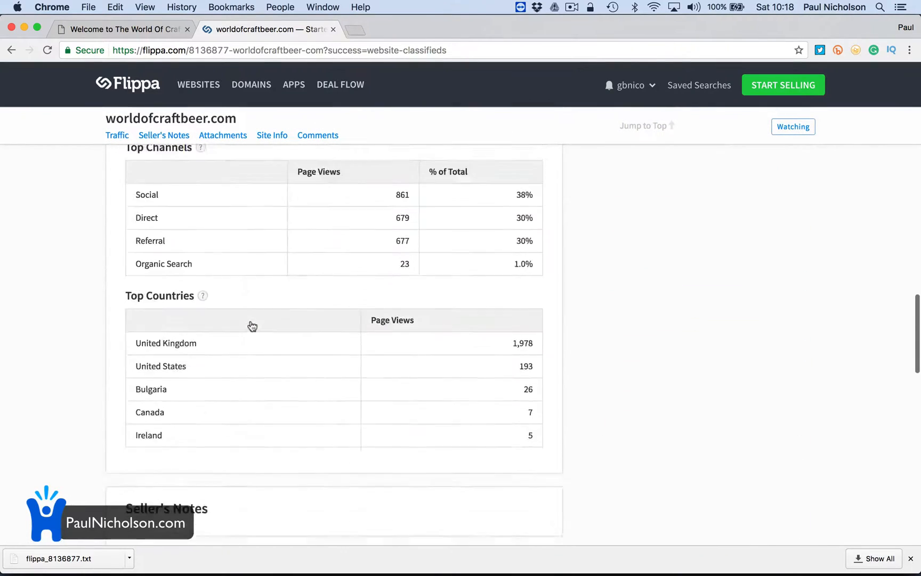
scroll(251, 327, down, 5)
scroll(252, 326, down, 6)
scroll(252, 326, down, 4)
scroll(252, 325, down, 5)
scroll(252, 326, down, 3)
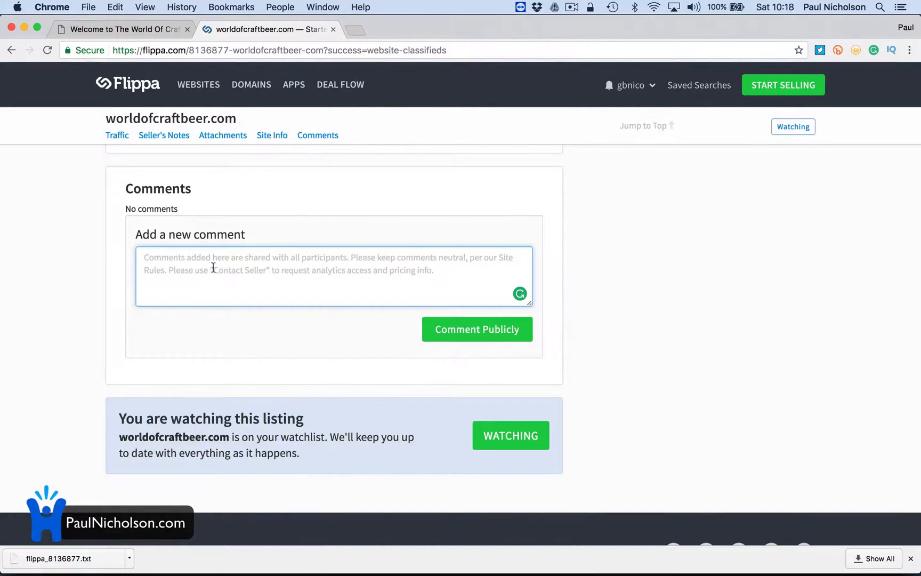
text(Th)
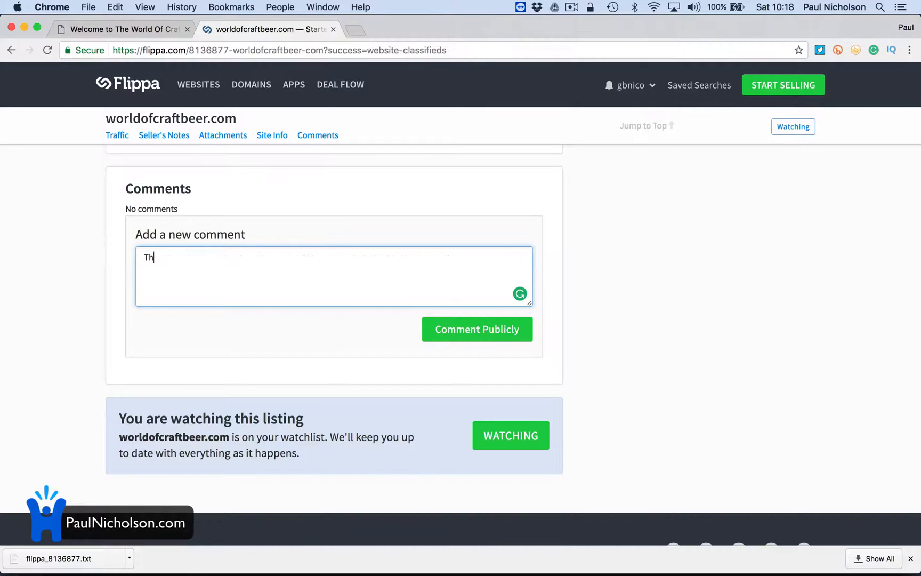
text(is is a news)
text(domain)
Step: Write the comment's first paragraph about the site's videos, job and brewery listings
key(BackSpace)
key(BackSpace)
key(BackSpace)
text(ebsite. Y)
text(outu)
key(BackSpace)
key(BackSpace)
key(BackSpace)
text(Thousands )
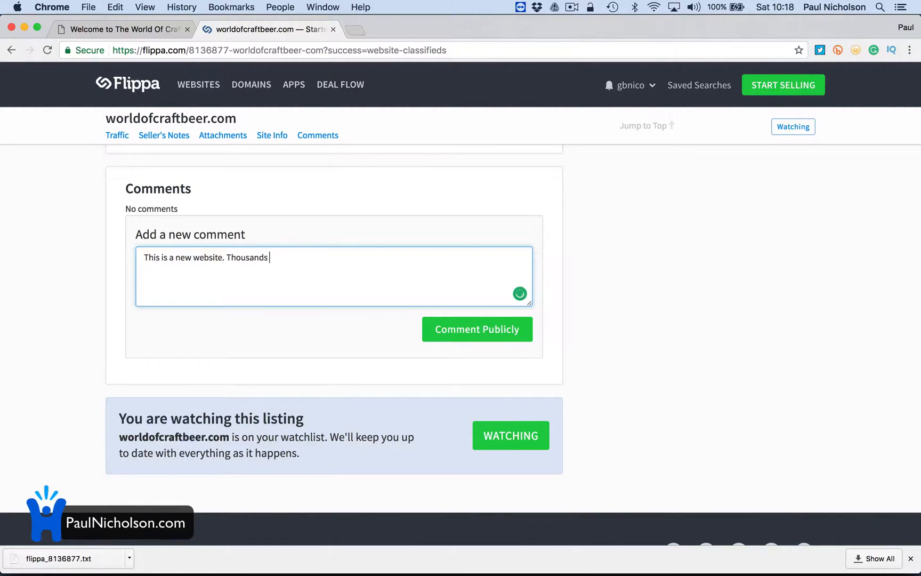
text(od)
key(BackSpace)
key(BackSpace)
text(f shared craft beer Youtube )
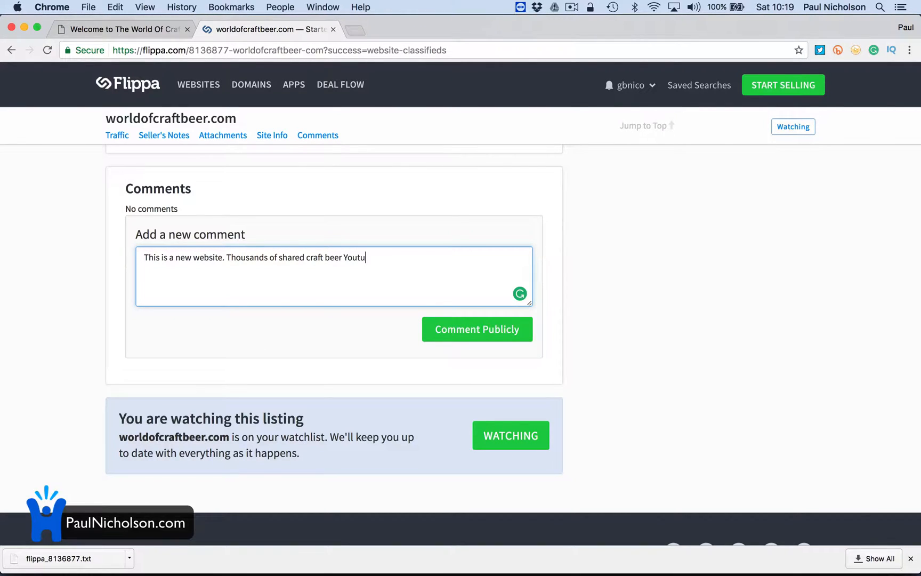
text(videos. )
text(Job listing sec)
text(tion. Cr)
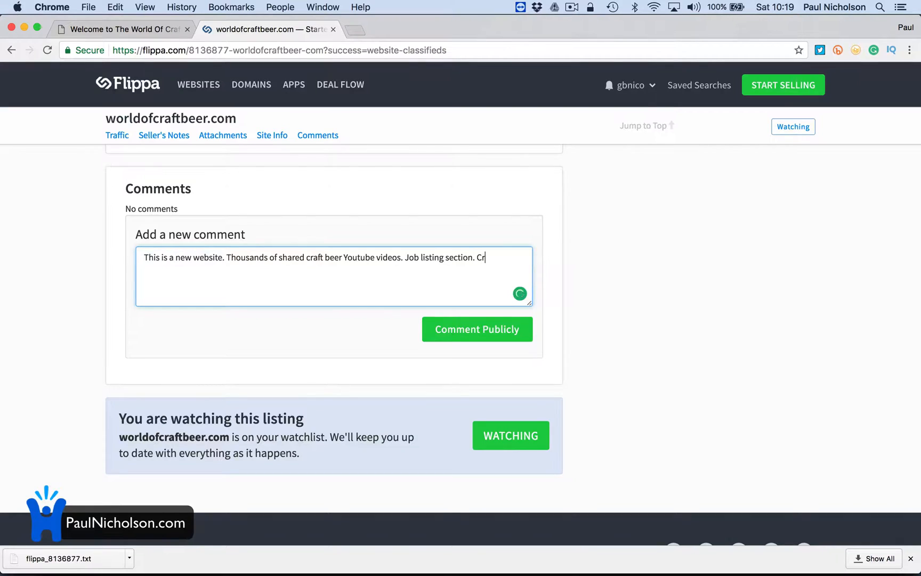
text(aft Beer )
text(Brewery, )
text(Bar, )
text(Festiv)
text(al l)
text(isting)
text(s ar)
text(ea)
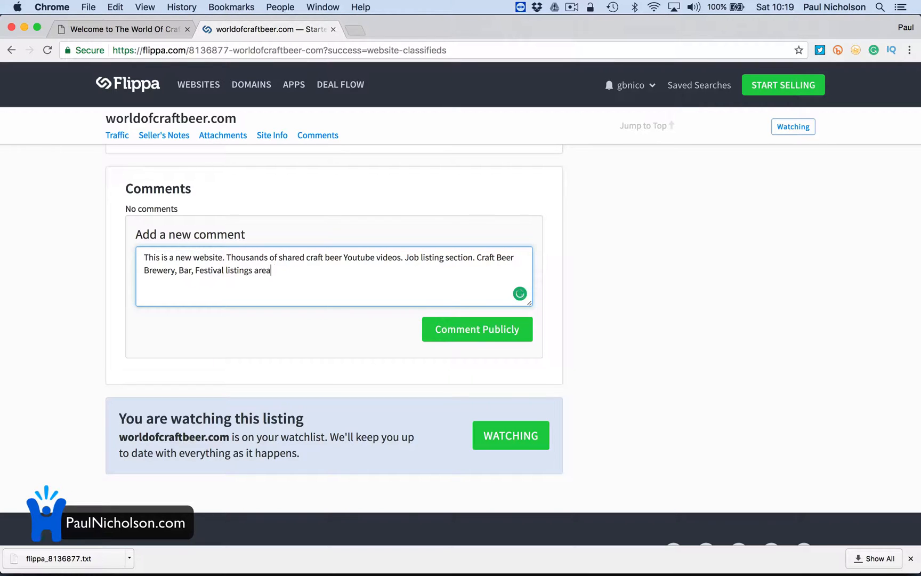
text(, Amazon affilia)
text(te shop setup and pop)
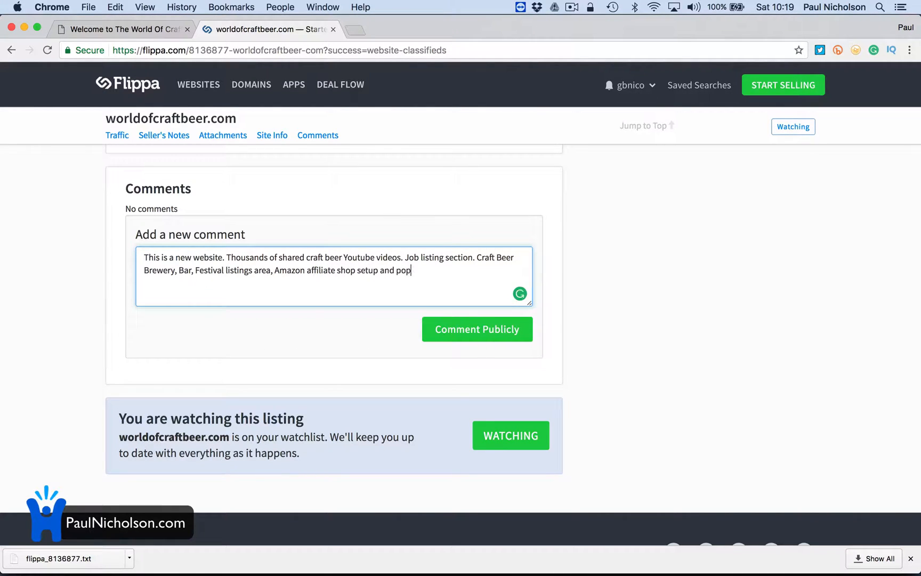
text(ulated with Woocommerce and Woozone.)
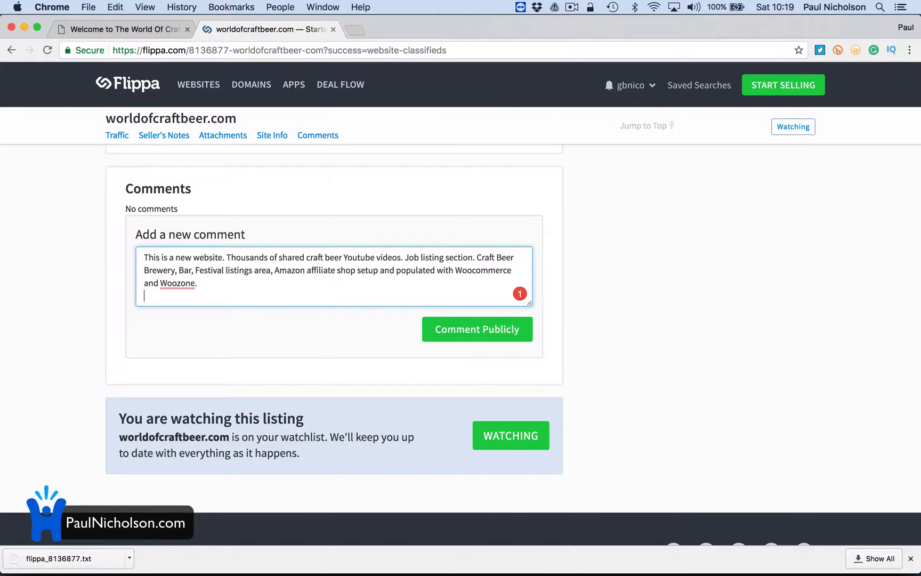
key(Return)
key(Return)
text(Also )
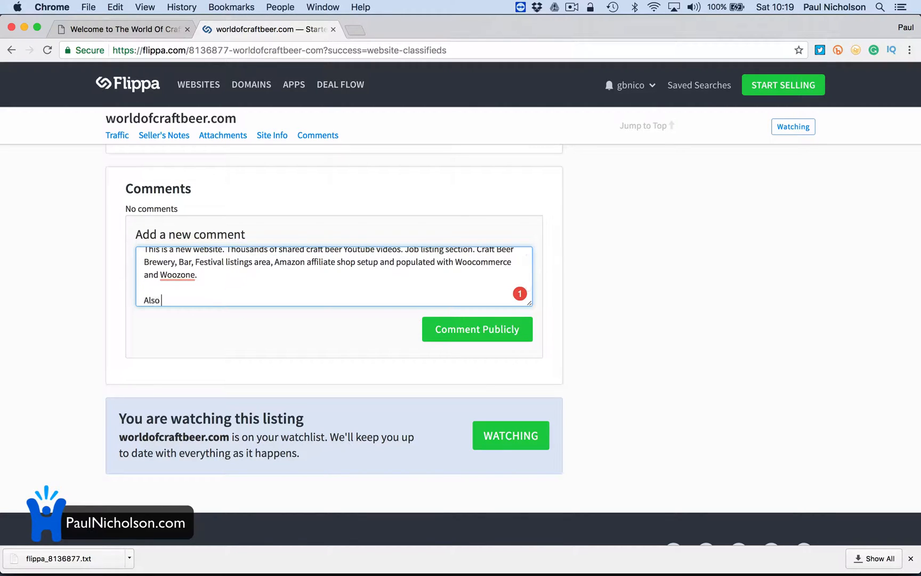
text(Twit)
text(ter, F)
text(ebook, Instage)
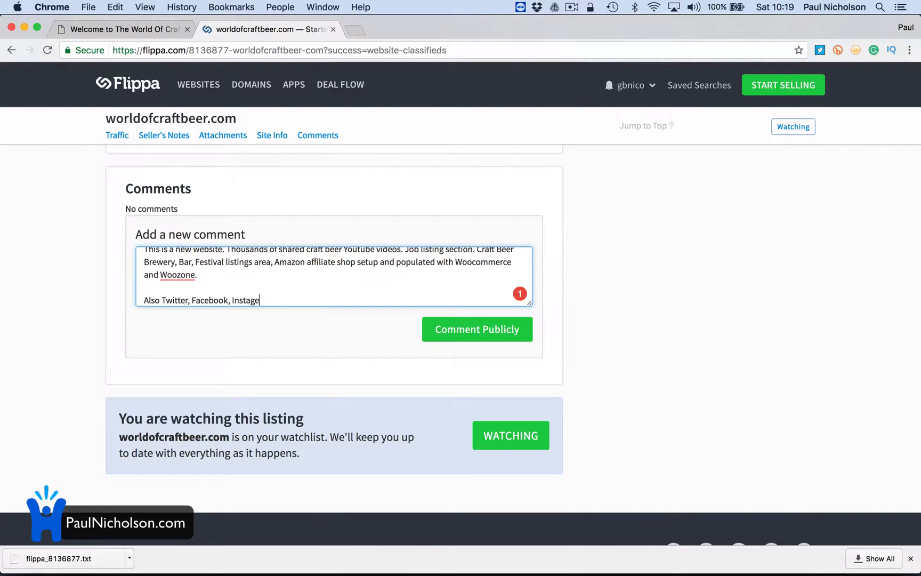
text(m, )
text(Snapcha)
text( with username)
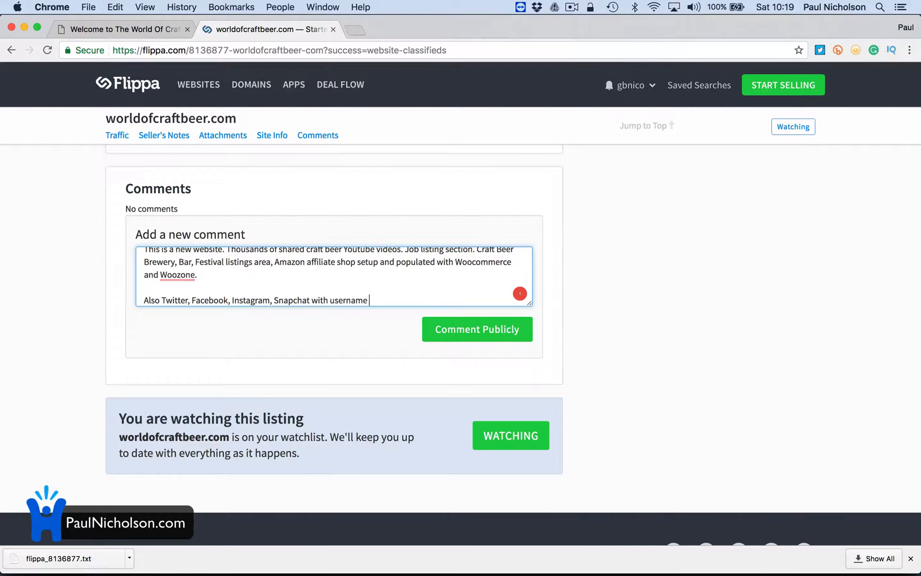
text(WBEER and includes Wbeem hich )
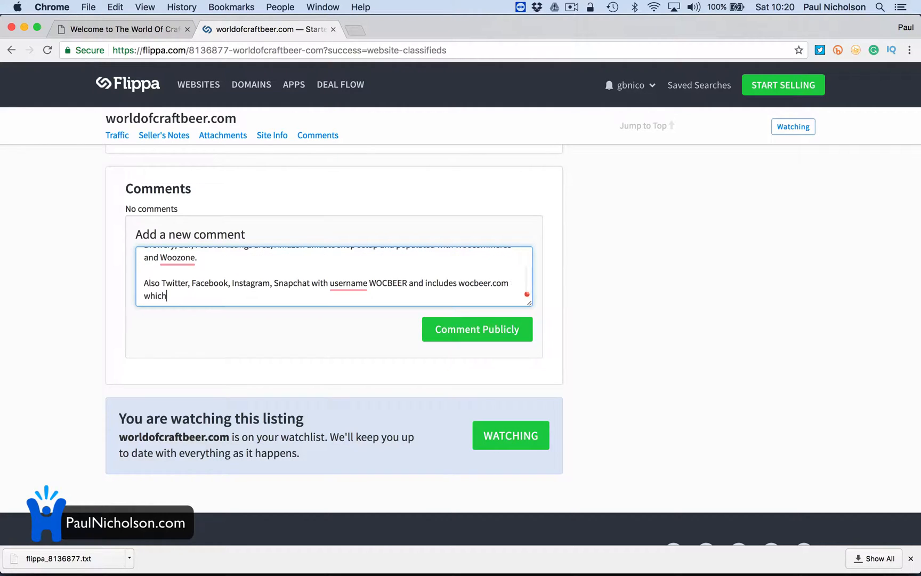
text(forw)
text(ards ro)
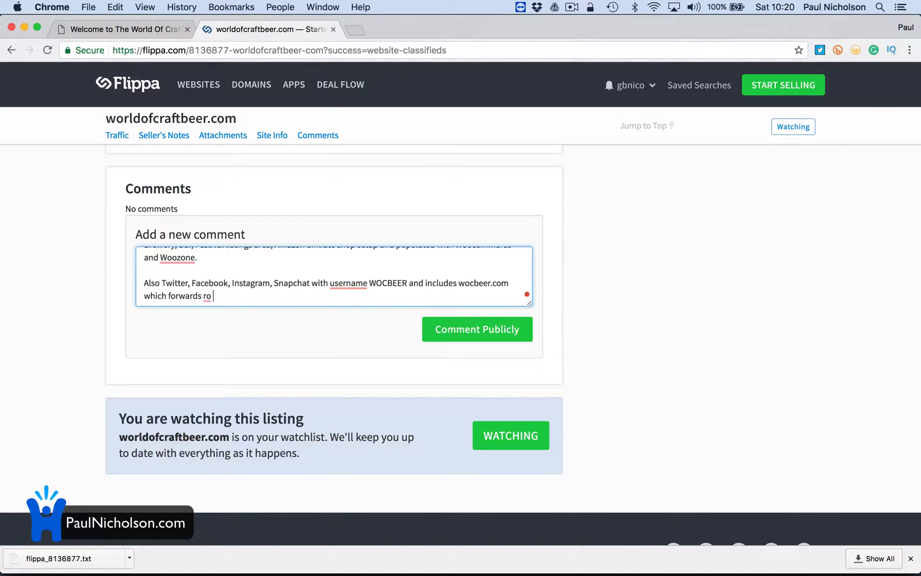
Step: Finish the paragraph on social accounts and wocbeer.com redirect and post the comment publicly
key(BackSpace)
key(BackSpace)
text(to wor)
text(ld o)
key(BackSpace)
key(BackSpace)
key(BackSpace)
text(fc)
text(com)
click(438, 329)
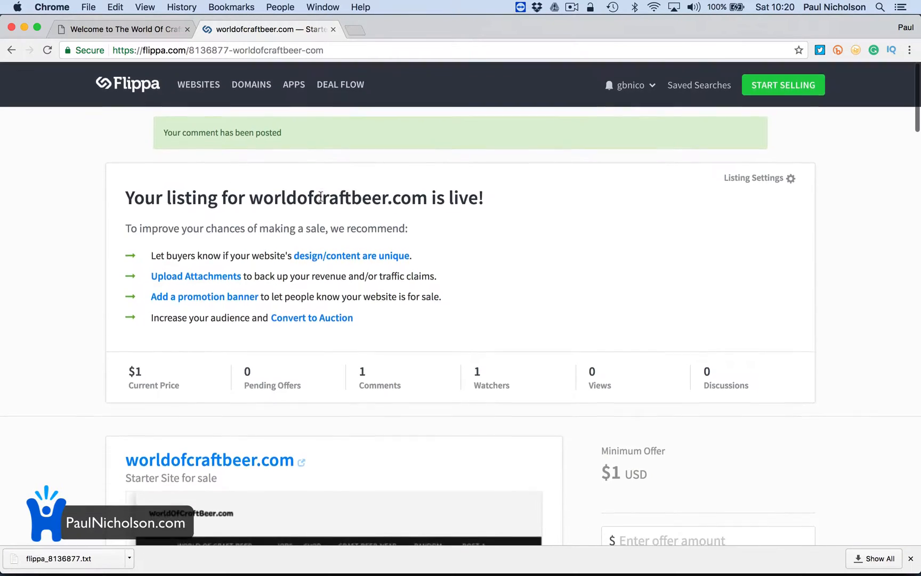
scroll(333, 281, down, 5)
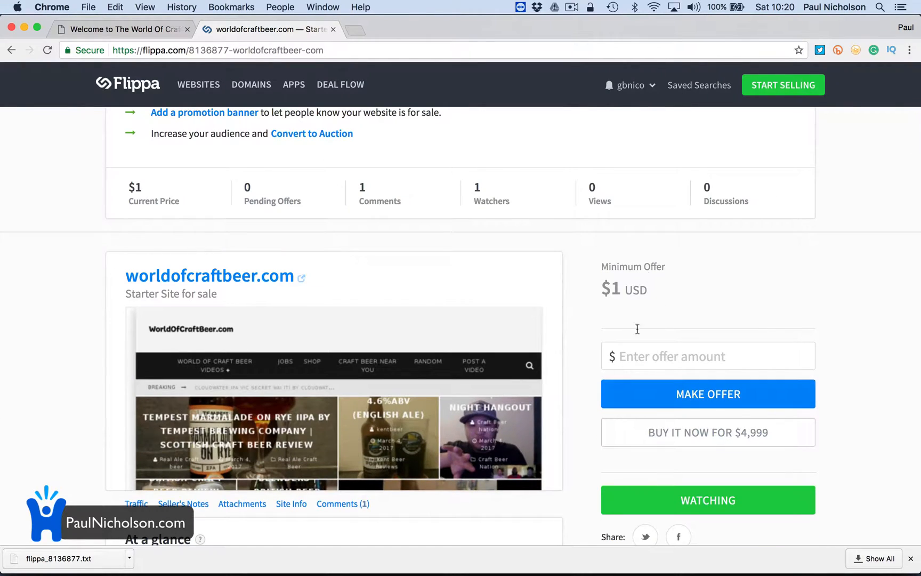
scroll(633, 324, down, 2)
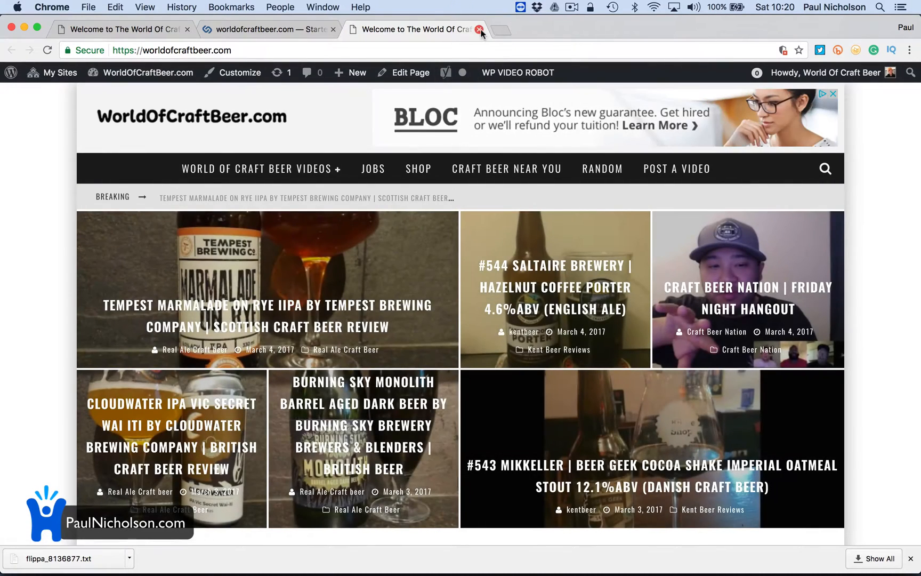
click(478, 29)
scroll(475, 221, up, 3)
scroll(575, 191, up, 3)
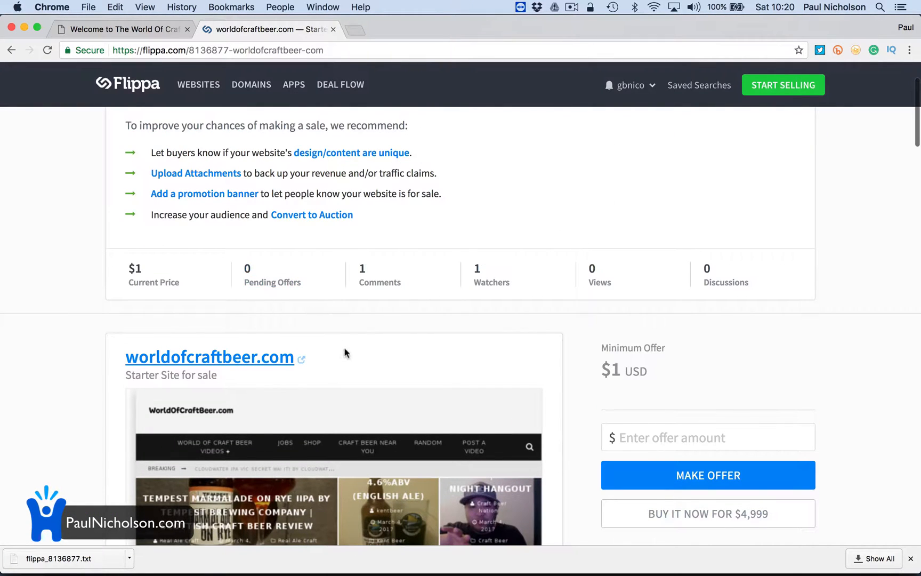
scroll(345, 351, down, 8)
scroll(344, 351, down, 5)
scroll(345, 351, down, 5)
scroll(345, 352, down, 8)
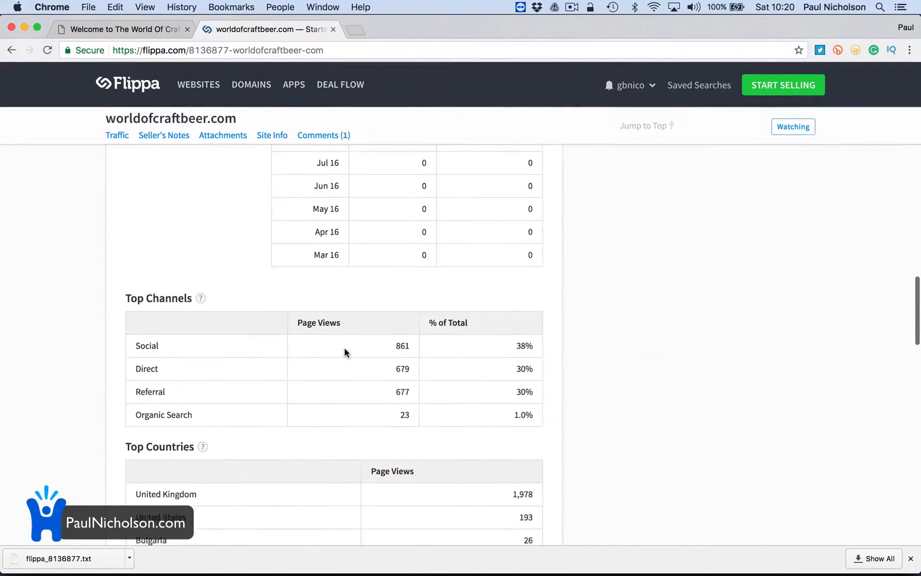
scroll(345, 350, down, 2)
scroll(344, 352, down, 6)
scroll(344, 351, down, 2)
scroll(345, 352, down, 8)
scroll(344, 352, down, 4)
scroll(345, 352, down, 2)
scroll(345, 352, down, 7)
scroll(344, 353, down, 2)
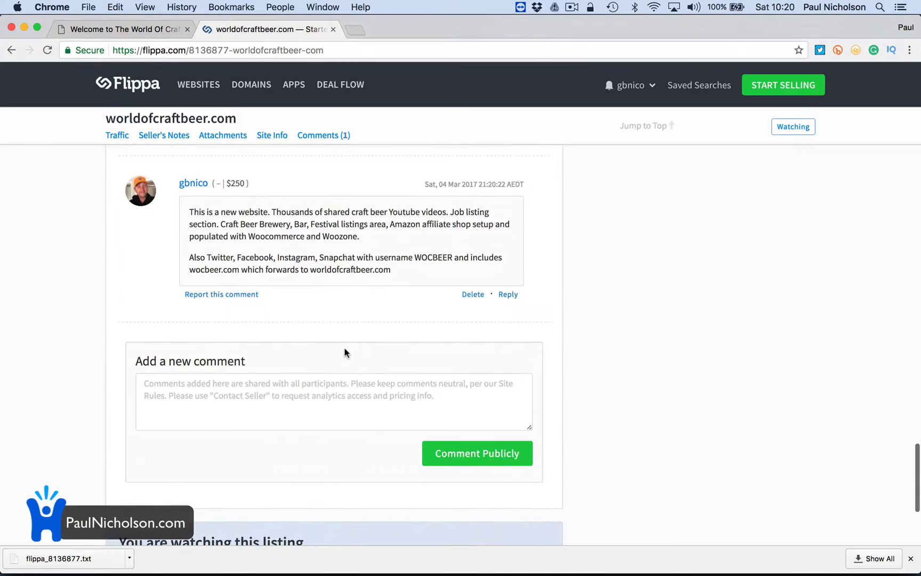
scroll(345, 351, down, 3)
scroll(344, 351, down, 5)
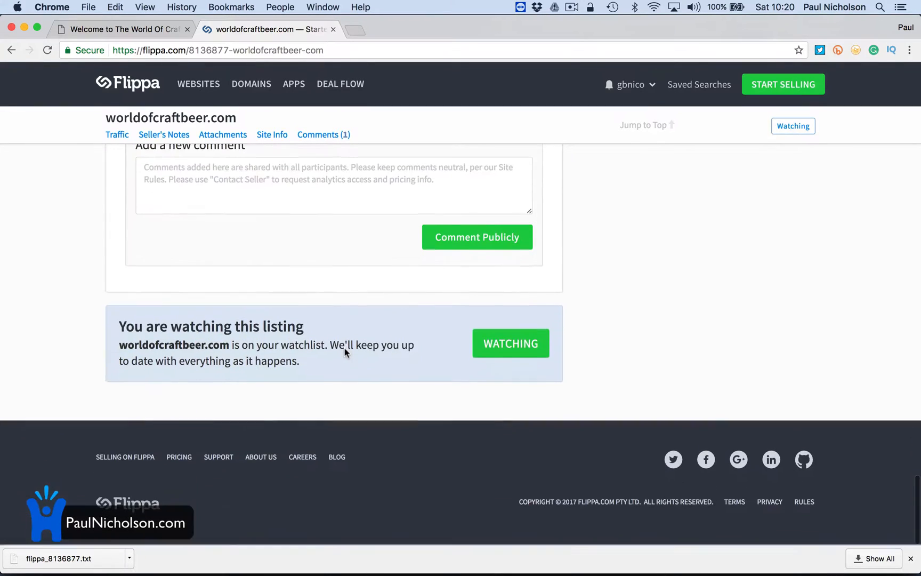
scroll(345, 352, up, 15)
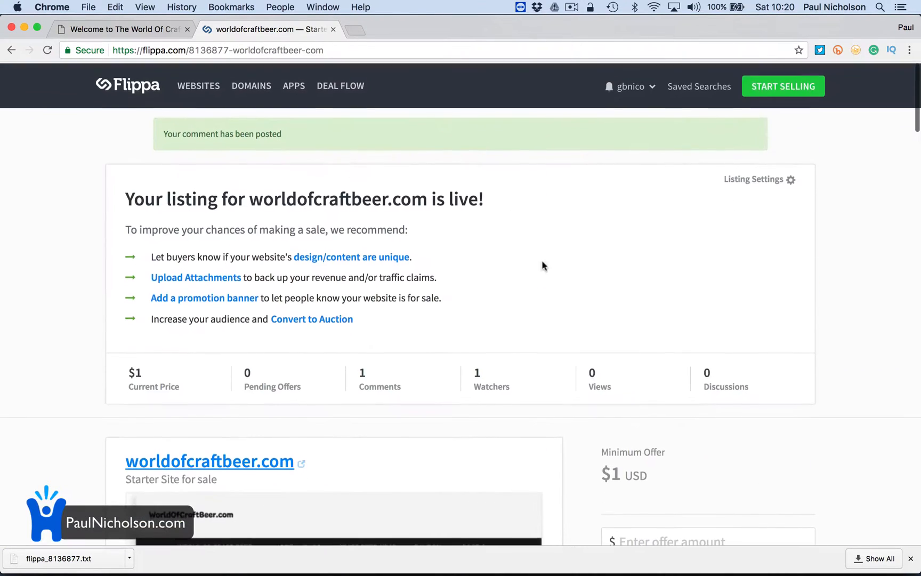
click(783, 84)
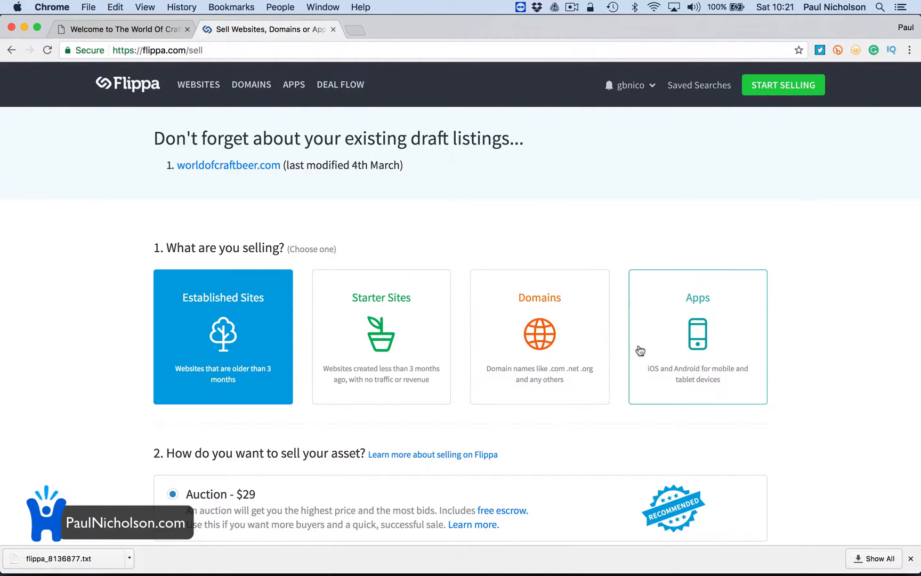
click(12, 49)
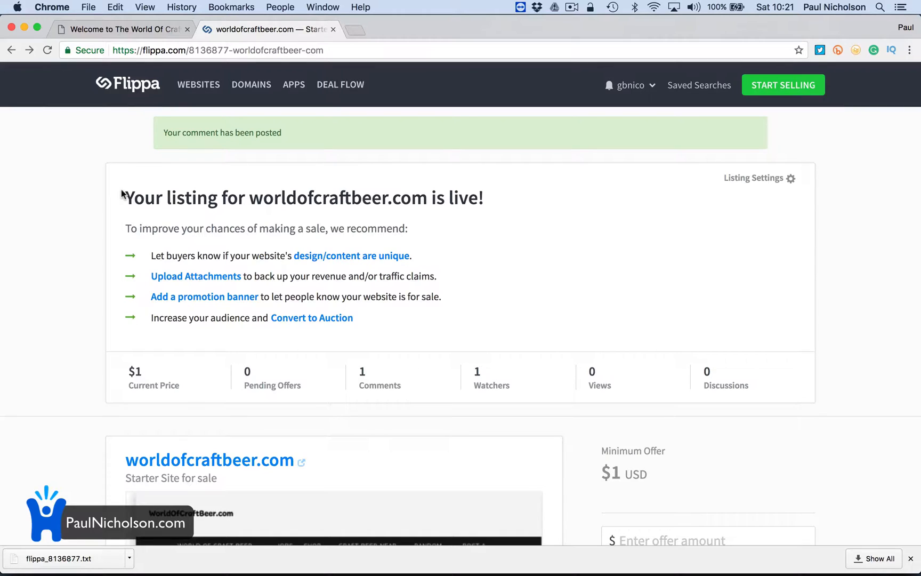
scroll(150, 245, down, 5)
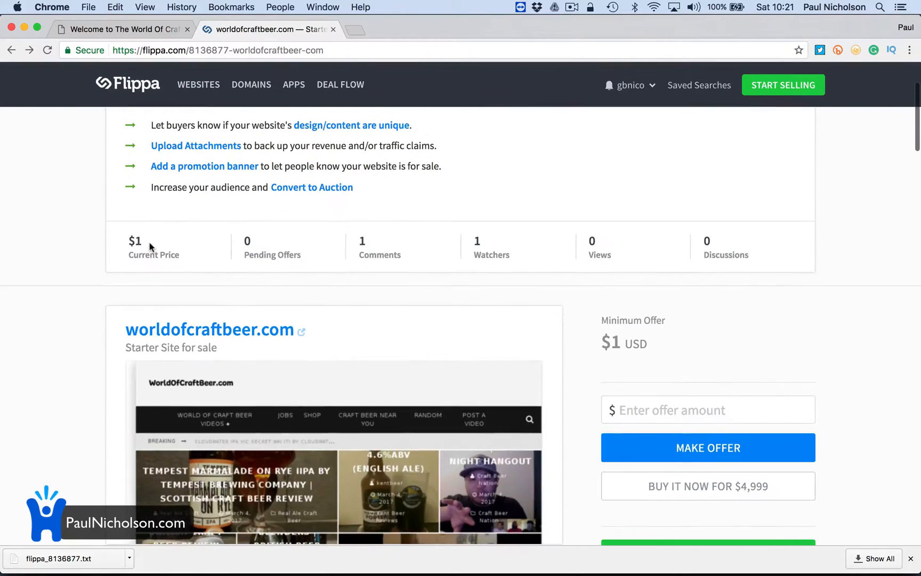
scroll(150, 245, down, 5)
scroll(216, 287, down, 5)
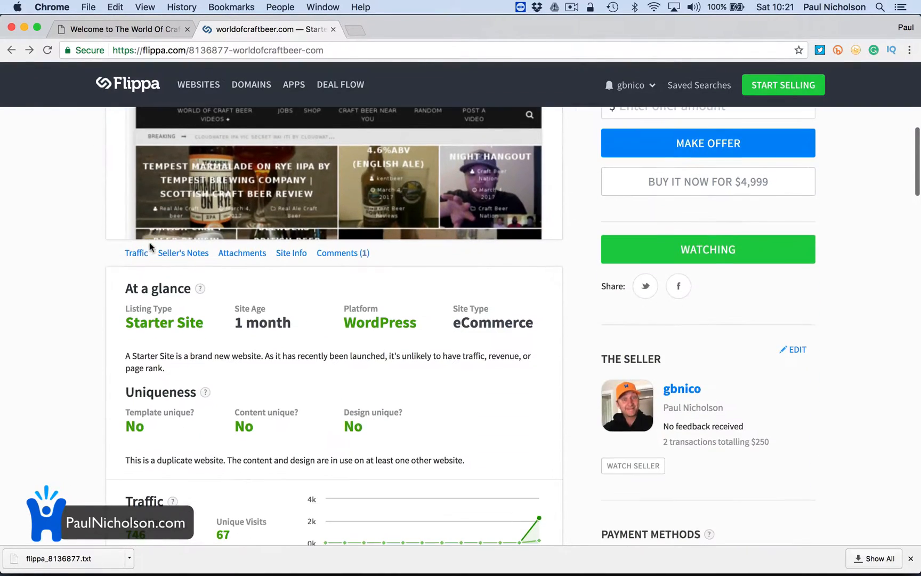
scroll(325, 352, down, 5)
scroll(325, 352, down, 5)
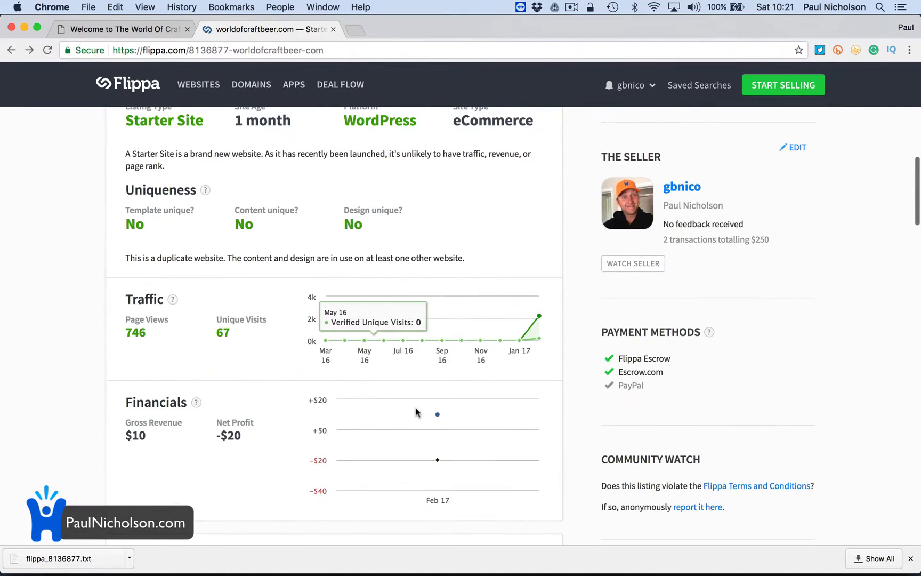
scroll(414, 330, down, 5)
scroll(360, 452, down, 3)
scroll(371, 471, down, 2)
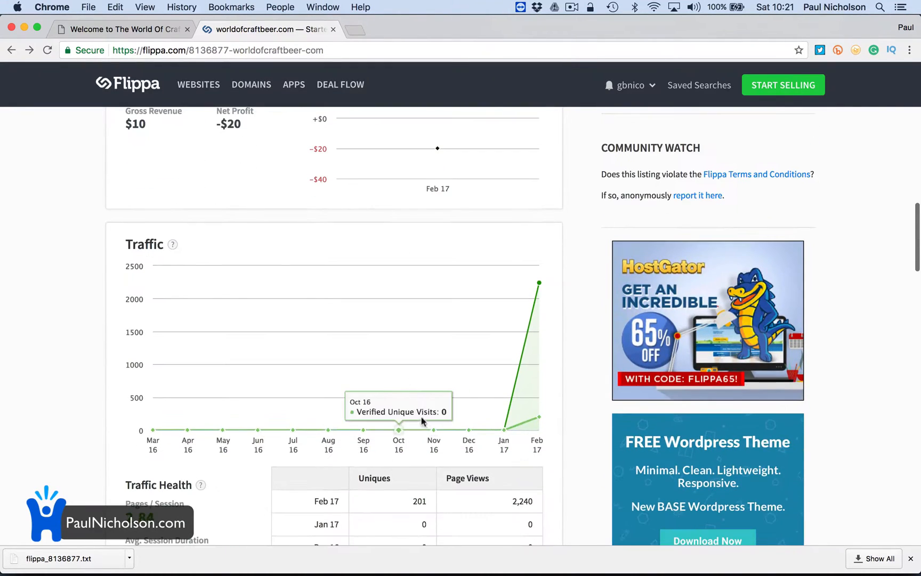
scroll(412, 441, down, 3)
scroll(411, 489, down, 5)
scroll(411, 497, down, 6)
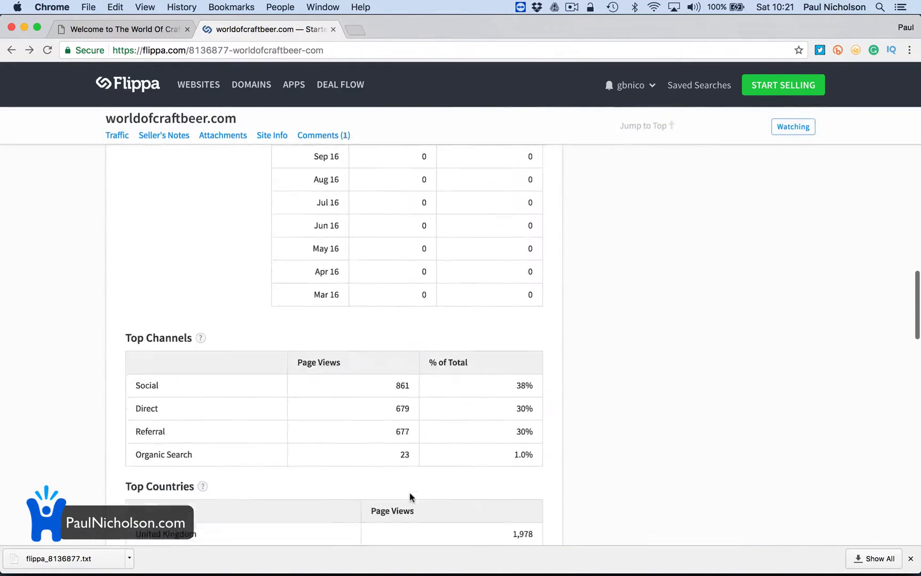
scroll(409, 497, down, 4)
scroll(410, 492, down, 5)
scroll(410, 491, down, 4)
scroll(409, 492, down, 2)
scroll(410, 491, down, 6)
scroll(409, 497, down, 2)
scroll(369, 378, up, 8)
scroll(369, 377, up, 5)
scroll(369, 377, up, 6)
scroll(369, 377, up, 4)
scroll(368, 376, up, 8)
scroll(368, 376, up, 3)
scroll(369, 377, up, 2)
scroll(369, 379, down, 5)
scroll(369, 379, down, 3)
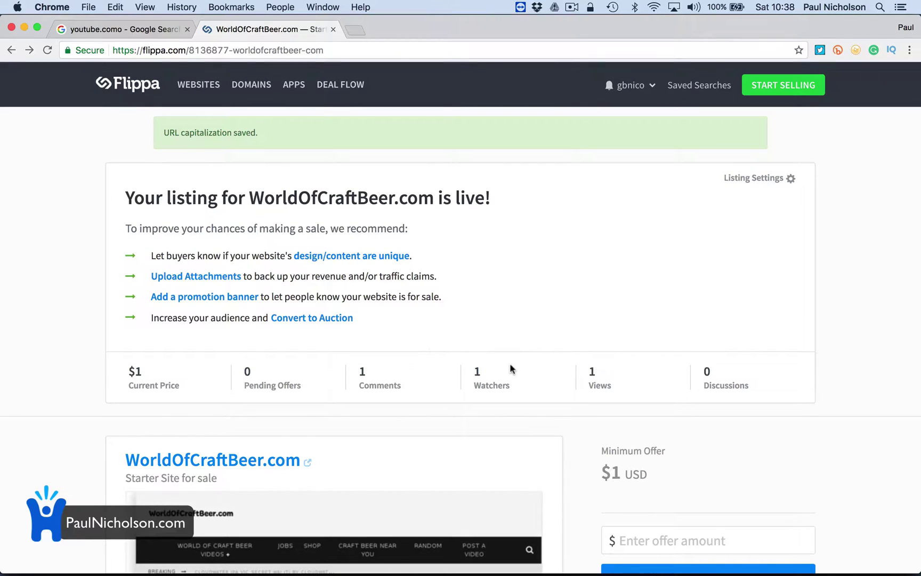
Step: Bring up the Listing Settings dropdown for the live listing
click(789, 177)
click(791, 180)
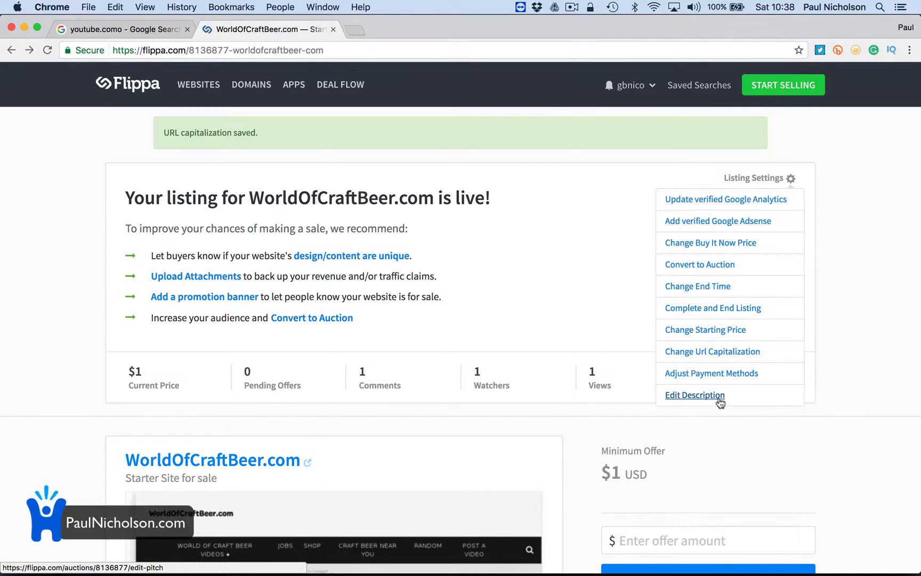
Step: Replace the listing title with the new craft beer niche title and move to the summary
click(694, 395)
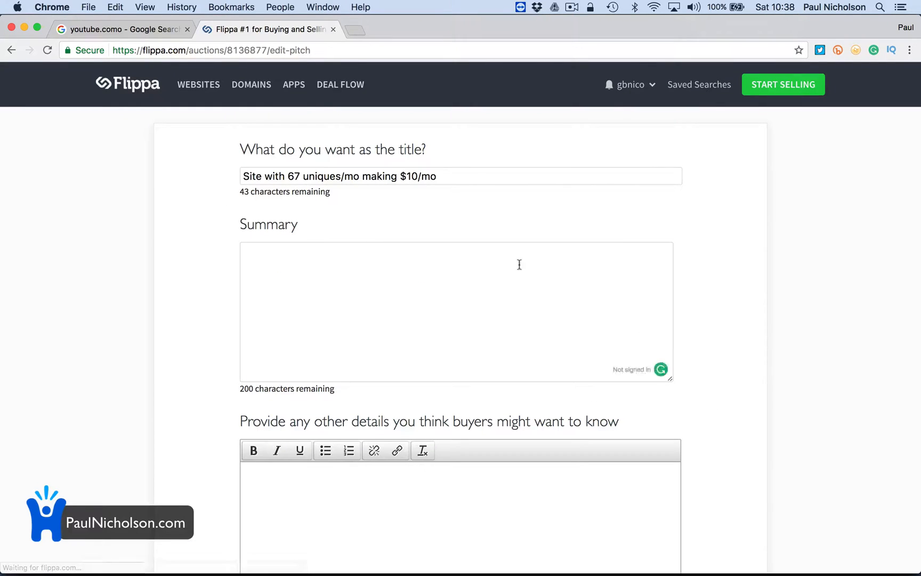
triple_click(438, 175)
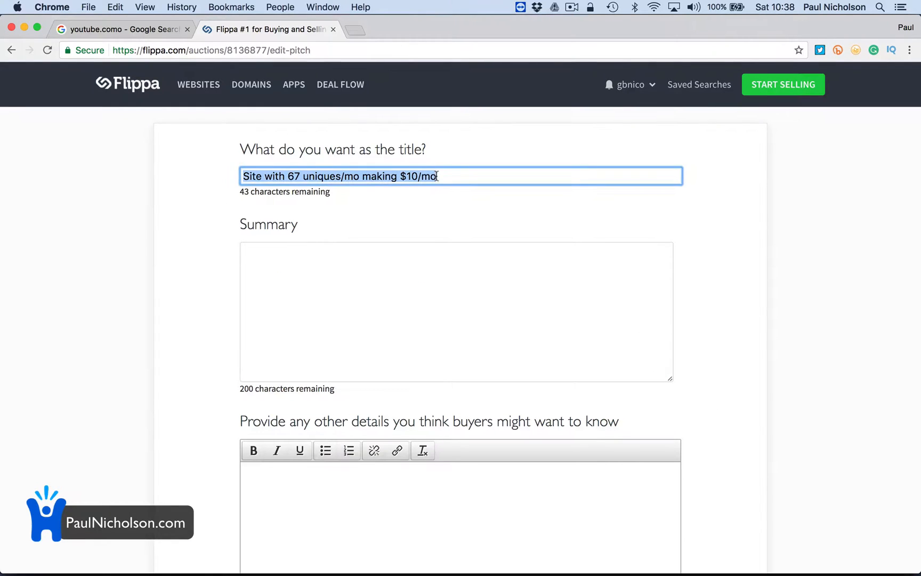
text(Craft Beer Niche Website with multipp)
key(BackSpace)
text(le streams of income and great pr)
key(BackSpace)
text(otential.)
triple_click(411, 176)
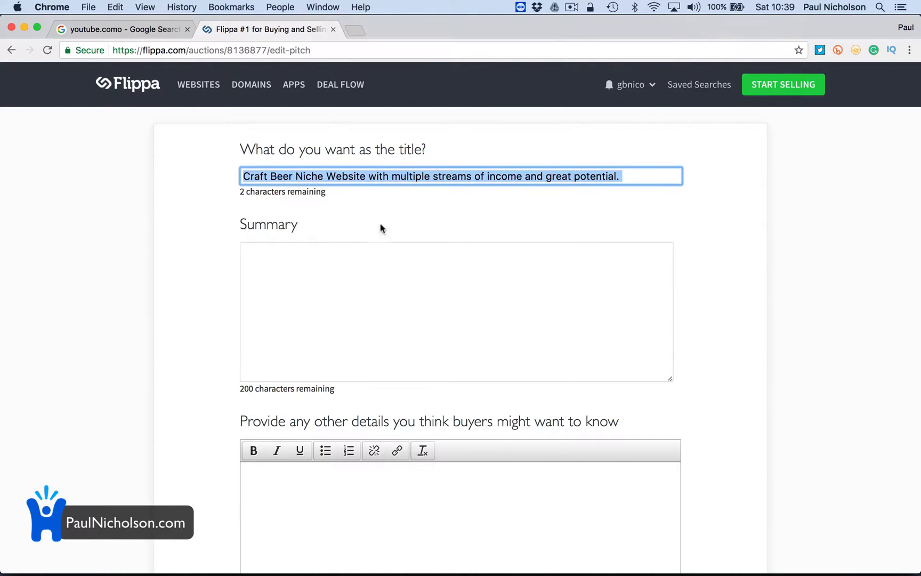
click(360, 251)
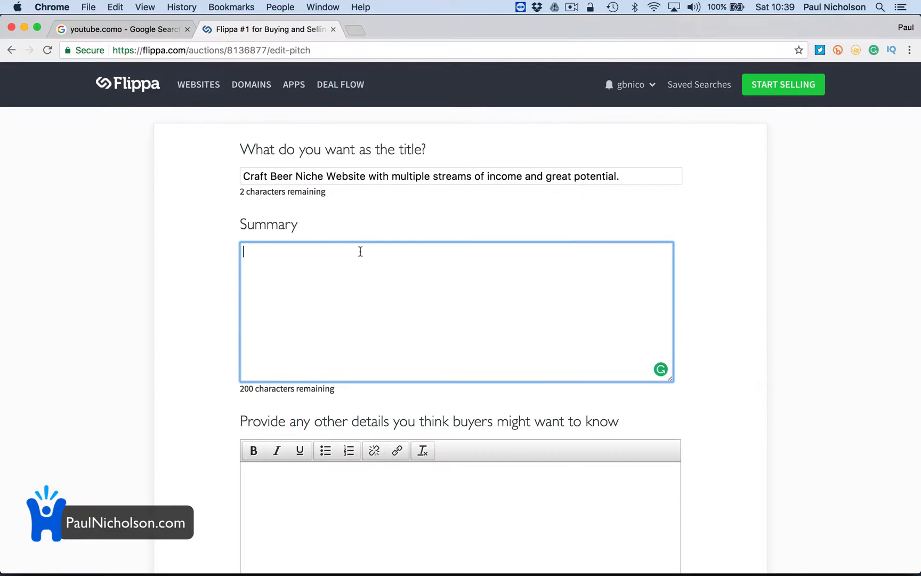
text(New website with multiple streams of incom)
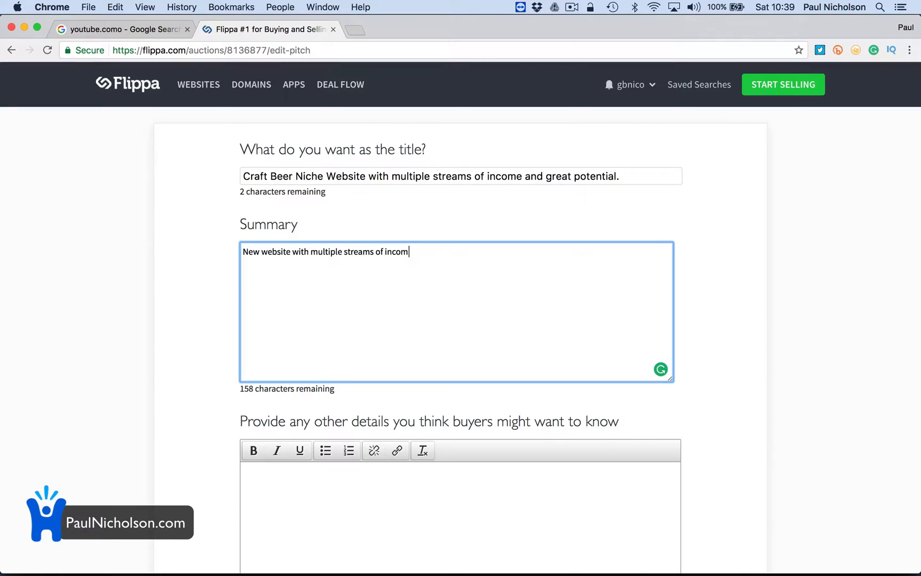
text(e an)
text(d unlimited niche posib)
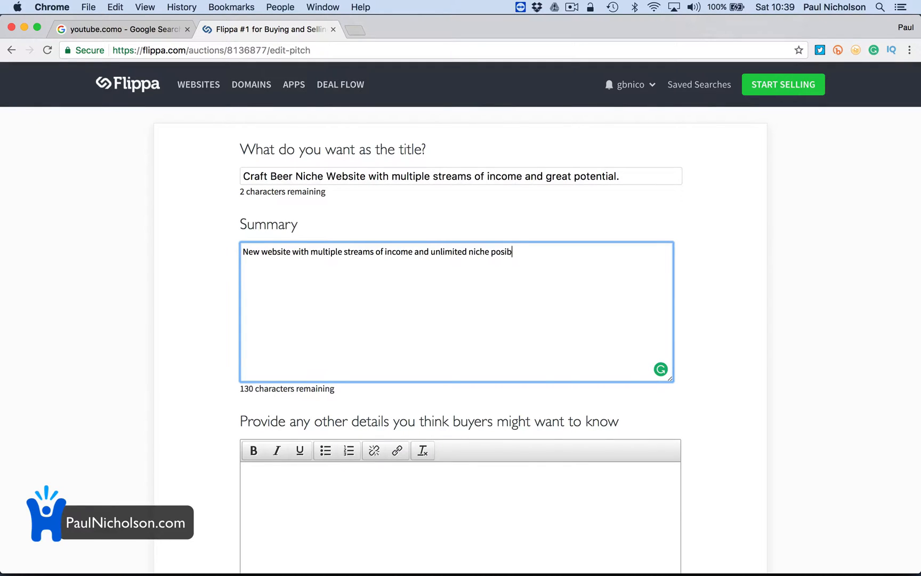
text(ili)
Step: List the income streams: Adsense, Job Market Listings, Industry map listings, Woocommerce Store
key(Return)
key(Return)
text(ense)
key(Return)
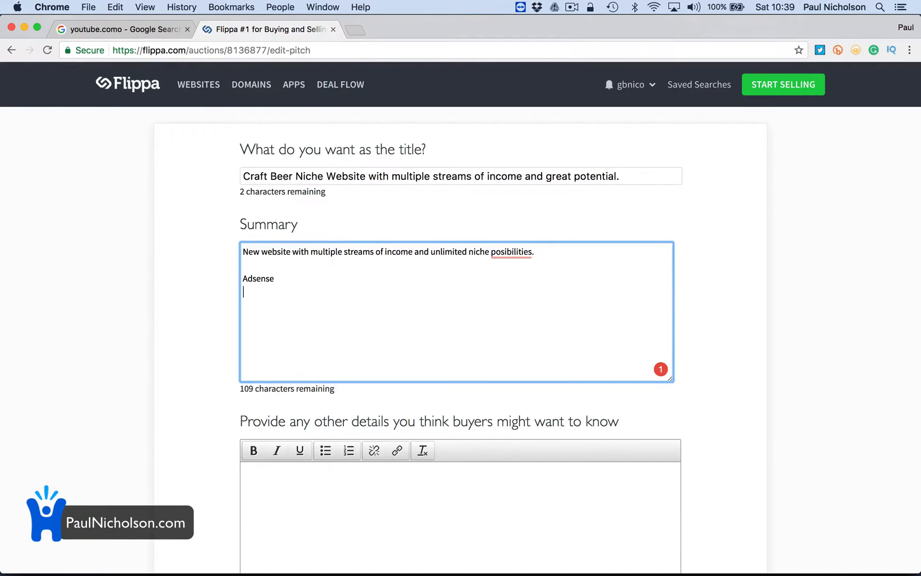
text(Job )
text(Market )
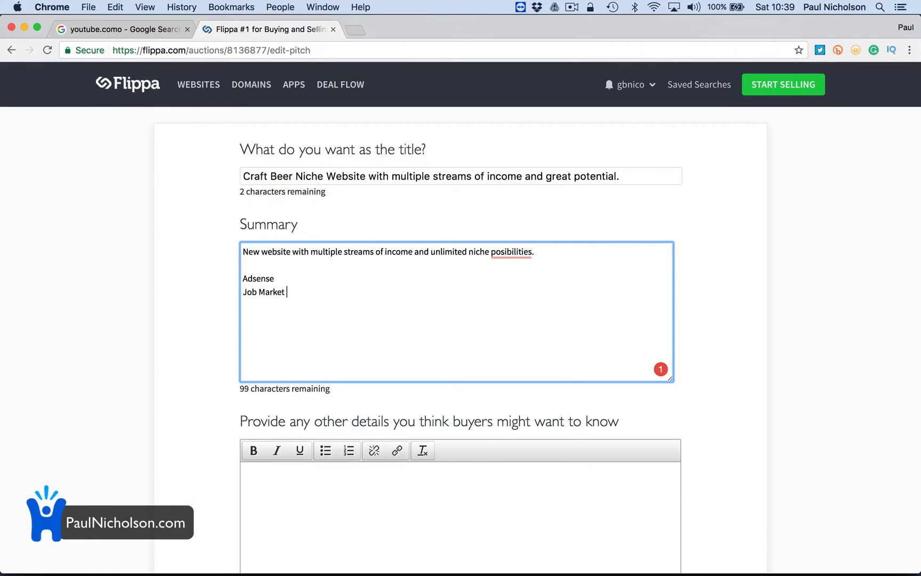
text(Listings.)
key(Return)
key(BackSpace)
key(BackSpace)
key(Return)
text(Beer Indus)
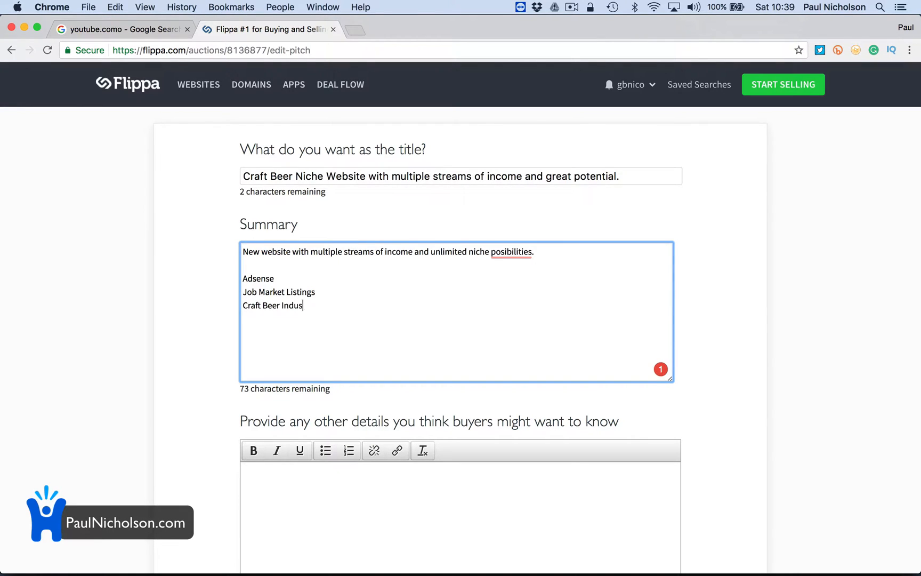
key(BackSpace)
key(BackSpace)
text(ry Map Lis)
text(ting)
key(Return)
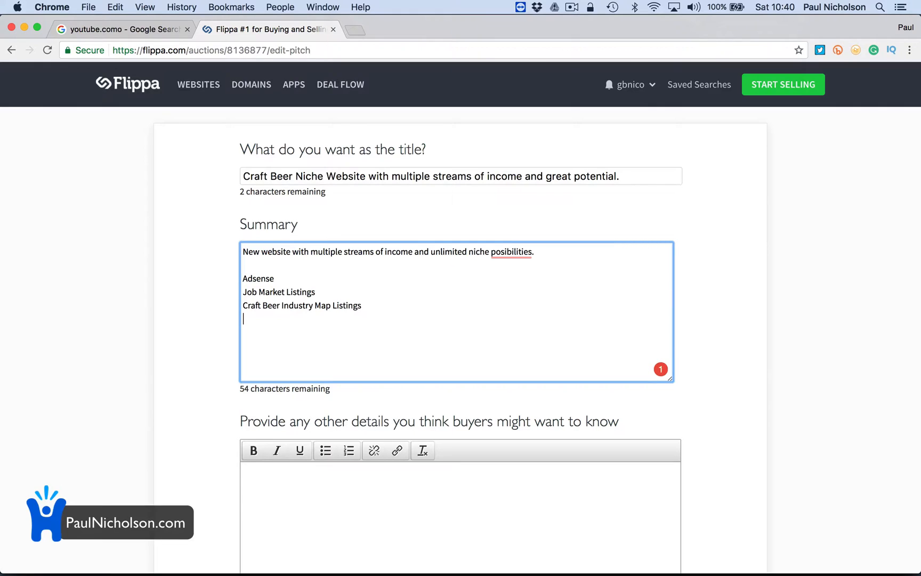
text(Woocommer)
text(ce Stroe)
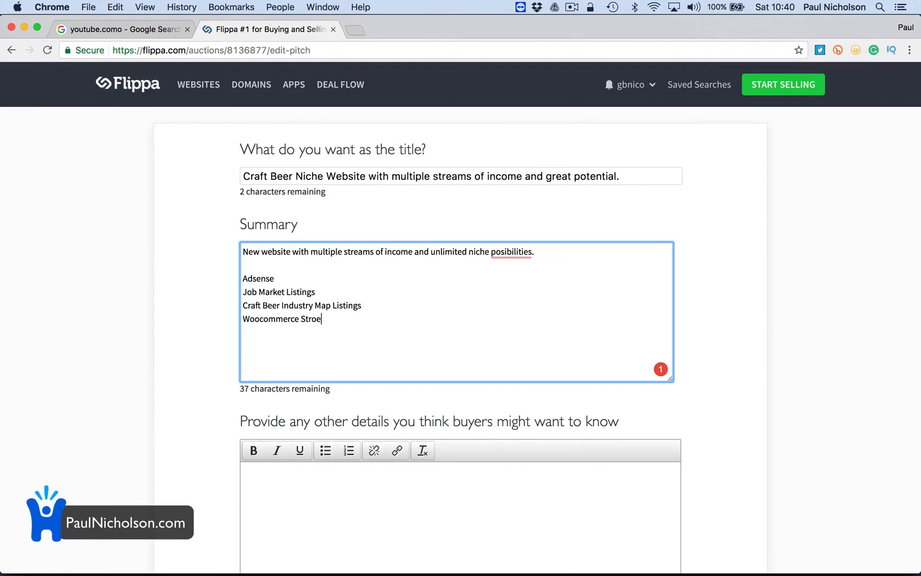
key(BackSpace)
key(BackSpace)
key(BackSpace)
text(ore Linked to Amazon Affiliate with Woozone)
Step: Add lines about Woozone imports, shared Youtube Craft Beer videos and tools to run the site
key(Return)
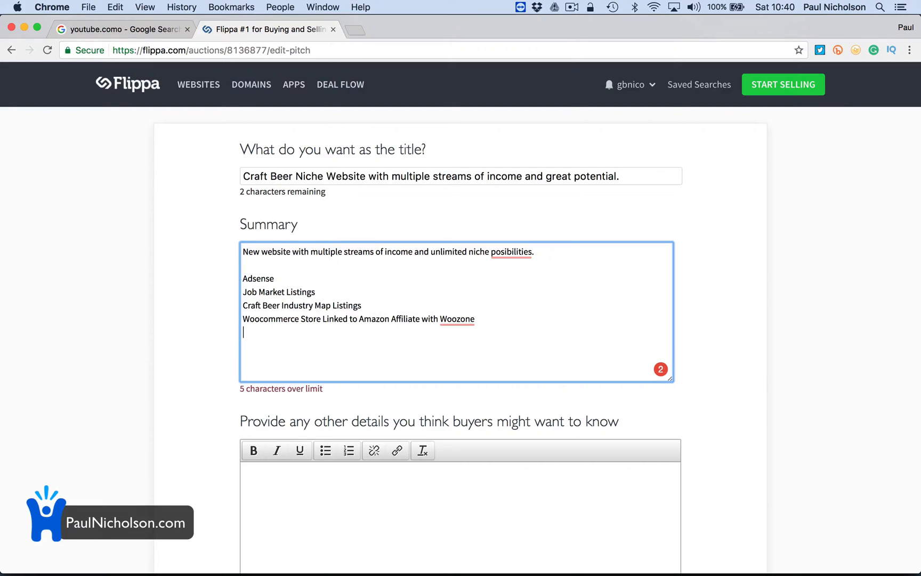
text(Thousands of import)
key(BackSpace)
text(d/shared You)
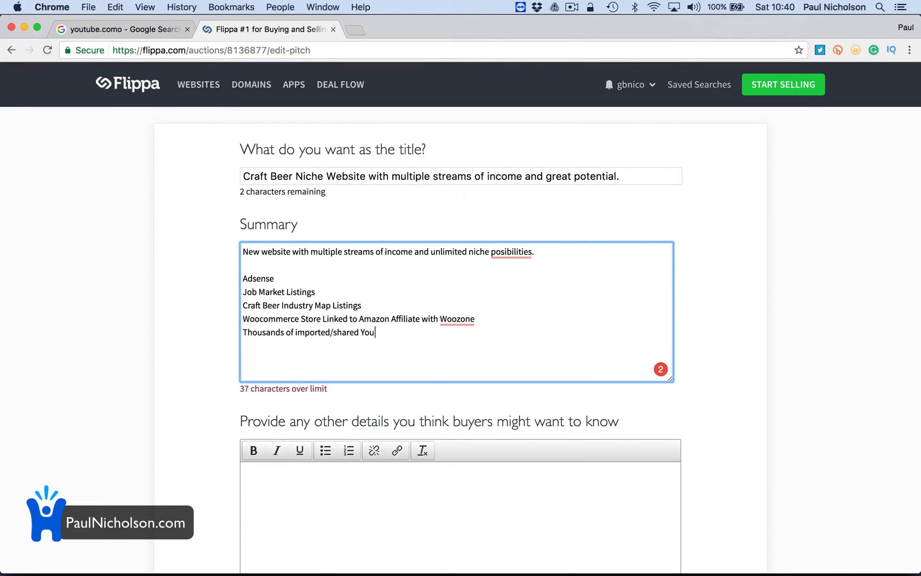
text(tube)
text( Craft beer)
key(BackSpace)
key(BackSpace)
key(BackSpace)
text(Ber)
text(r )
text(video)
key(Return)
text(And all the tools to maint)
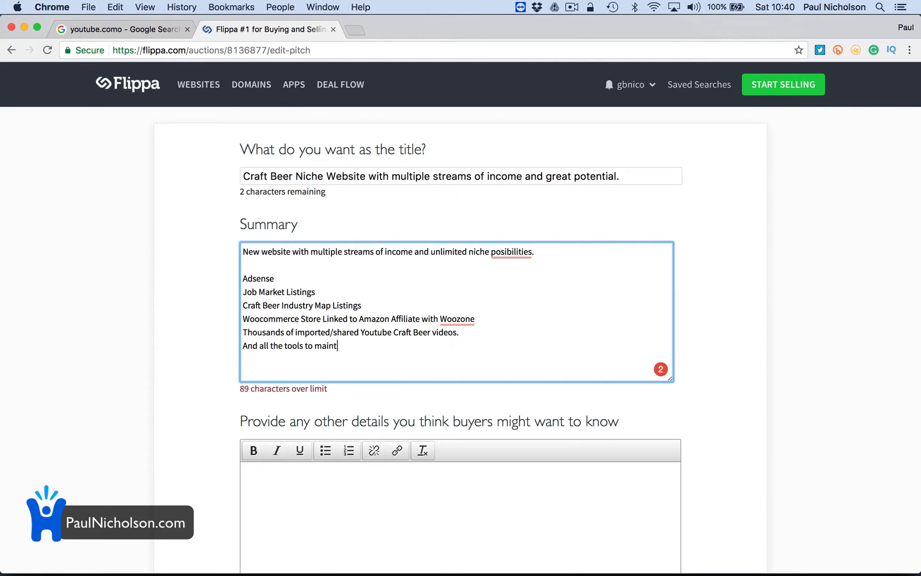
text(ain and run the site.)
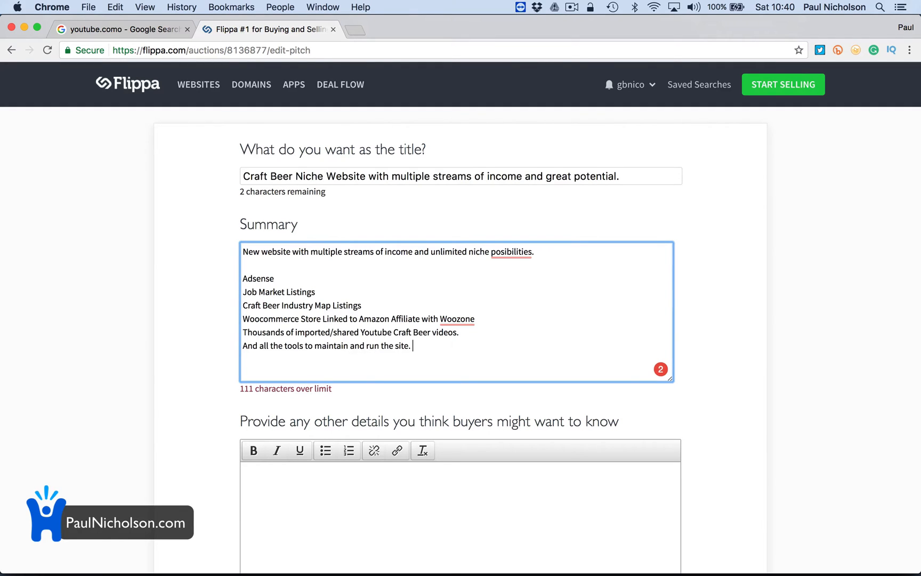
scroll(418, 276, down, 5)
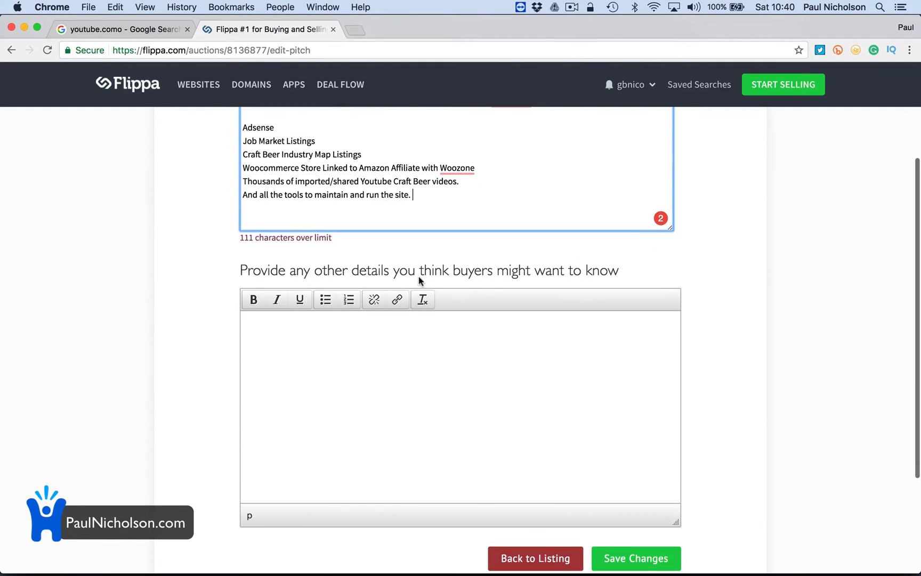
scroll(418, 276, up, 2)
Step: Copy the summary into the other-details box and save, hitting the 200-character summary limit
double_click(386, 245)
key(super+a)
key(super+c)
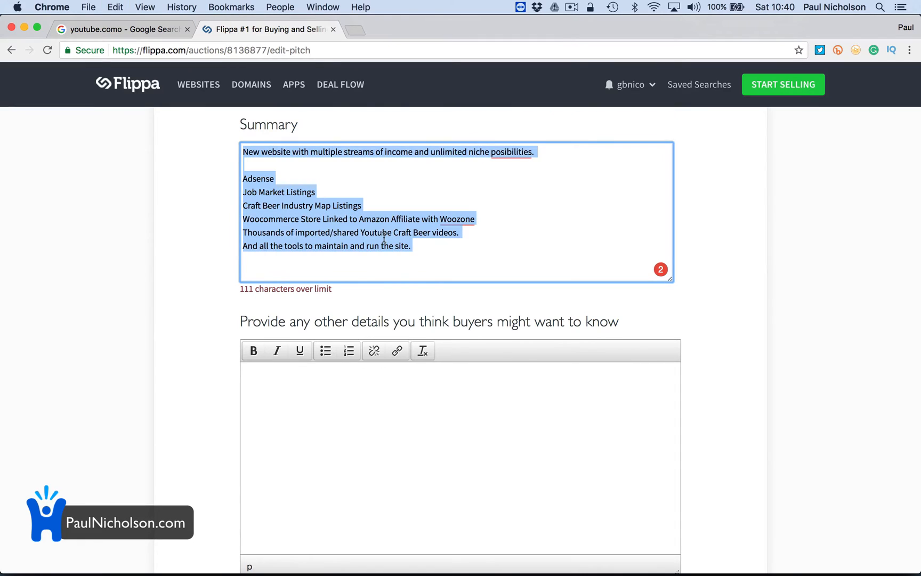
scroll(388, 257, down, 2)
click(400, 343)
key(super+v)
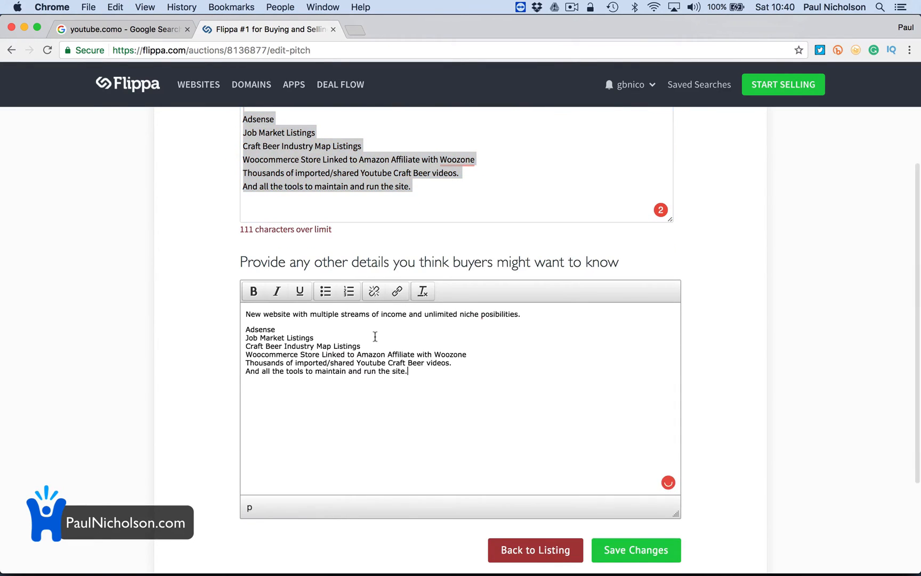
scroll(495, 455, down, 3)
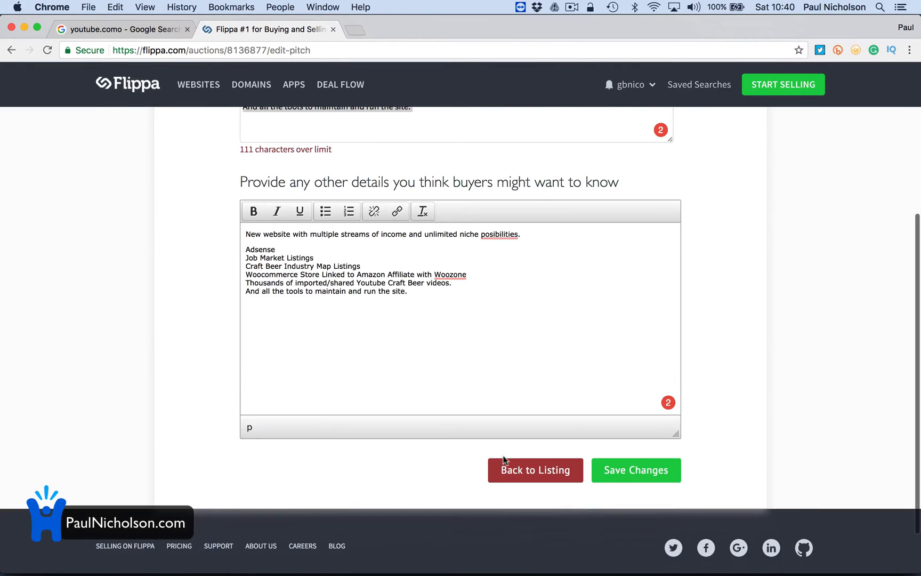
click(628, 469)
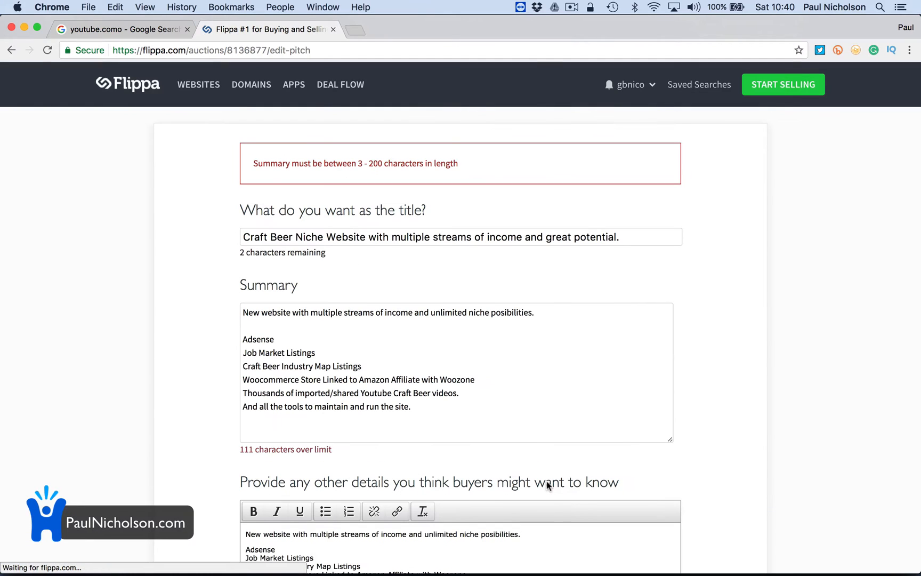
scroll(481, 363, down, 1)
Step: Delete the summary's last three lines to fit within the limit
click(480, 360)
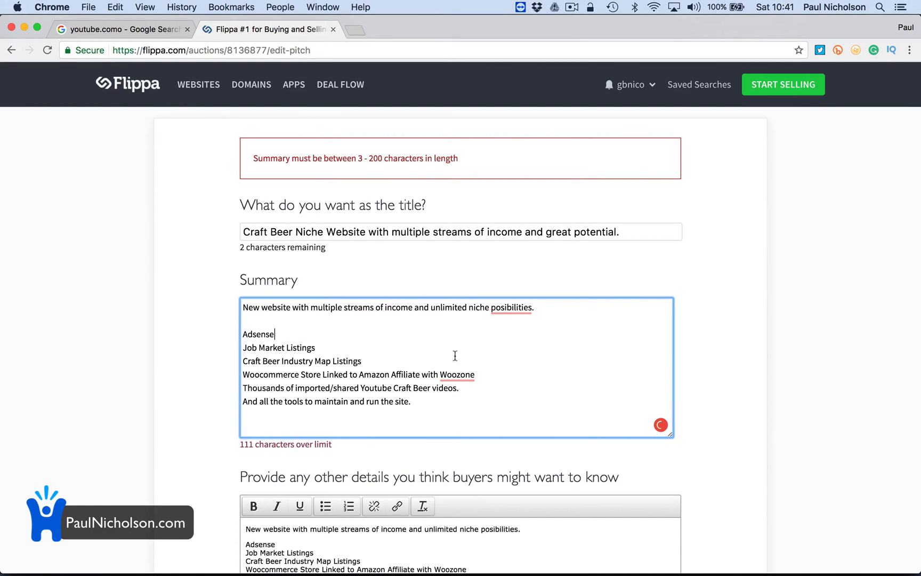
scroll(460, 395, down, 3)
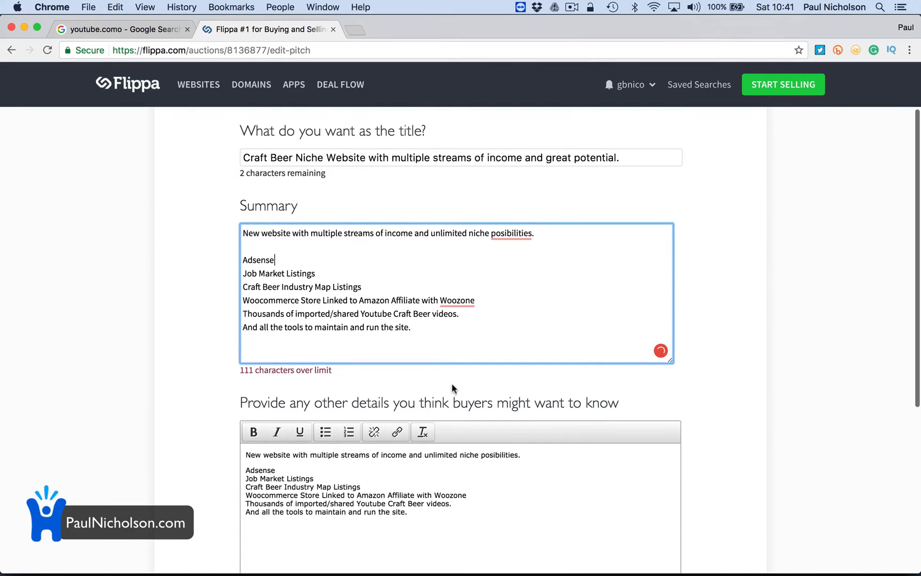
scroll(451, 382, down, 2)
click(447, 332)
drag(414, 290, 243, 261)
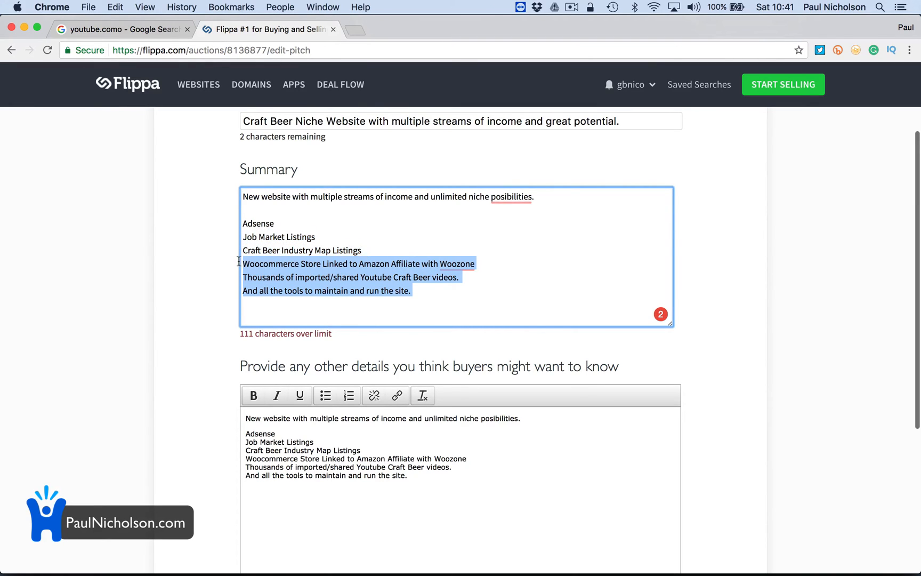
key(BackSpace)
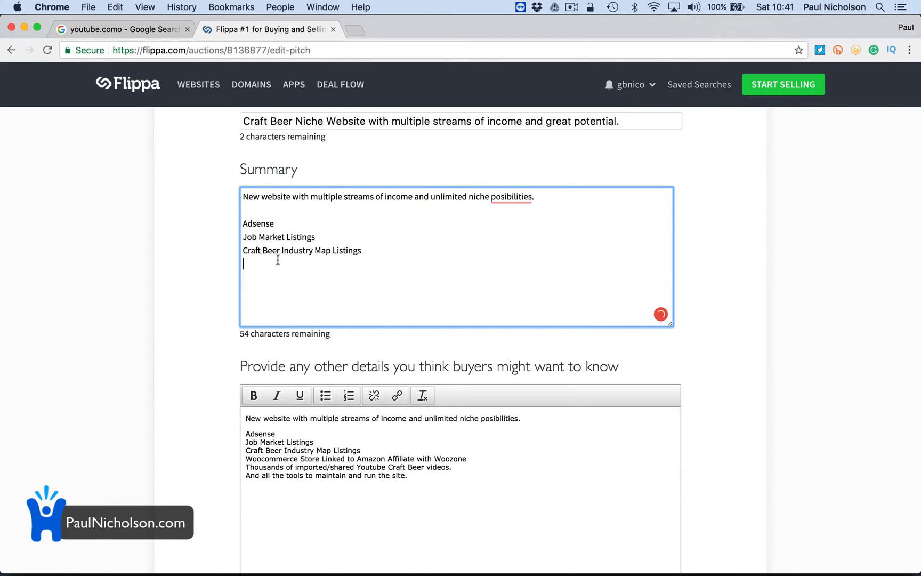
text(Shop )
text(and more.)
scroll(353, 285, down, 5)
Step: Save the shortened pitch ending 'Shop and more.' so 'Listing pitch updated' confirms
click(634, 410)
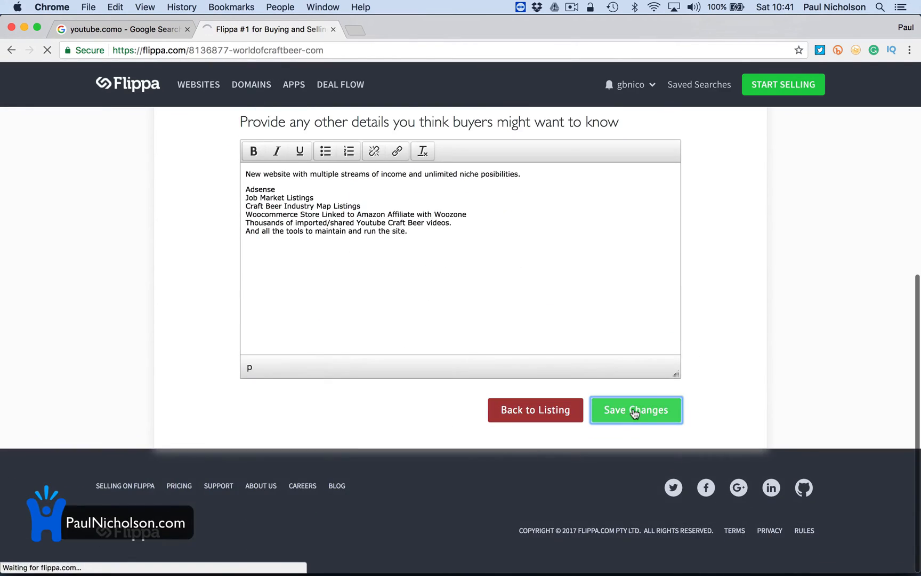
scroll(633, 409, down, 5)
scroll(633, 408, down, 5)
scroll(632, 407, down, 8)
scroll(632, 408, down, 8)
scroll(632, 408, down, 5)
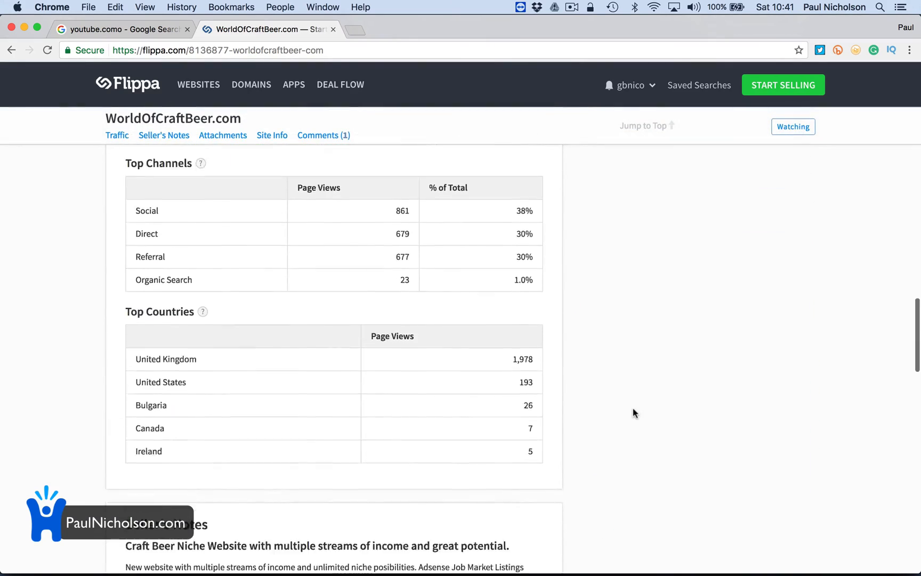
scroll(632, 409, down, 8)
scroll(633, 408, up, 4)
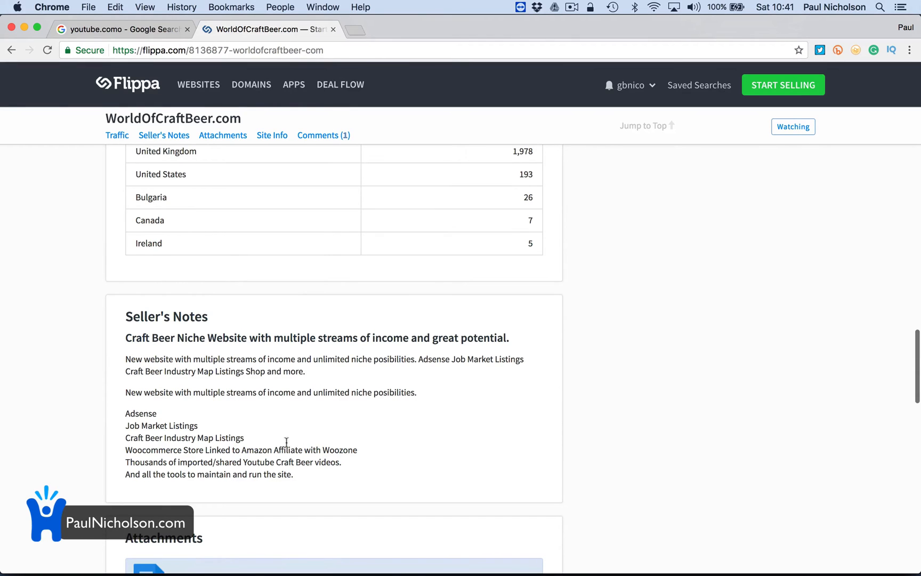
scroll(287, 443, down, 5)
scroll(281, 331, down, 3)
scroll(282, 331, up, 3)
scroll(281, 330, up, 10)
scroll(489, 431, down, 3)
scroll(489, 431, down, 5)
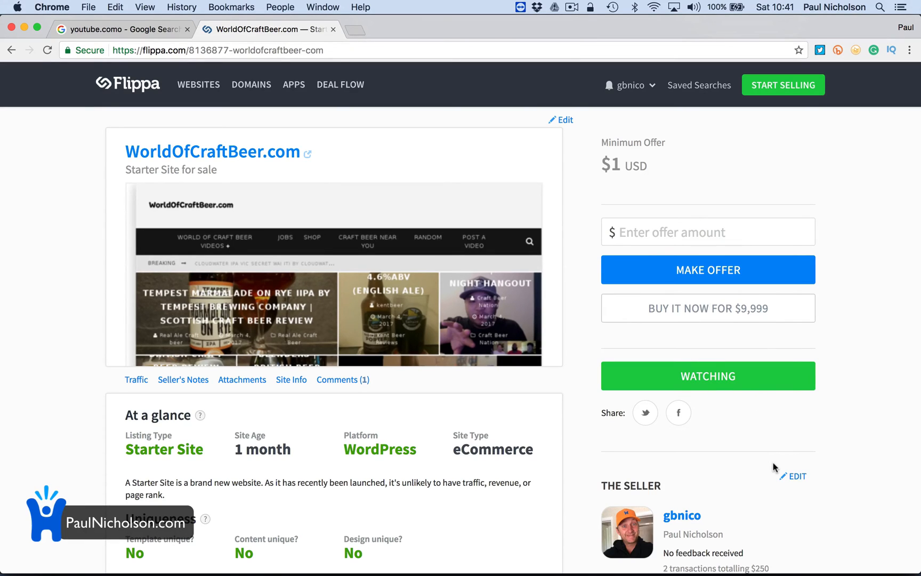
scroll(688, 252, up, 3)
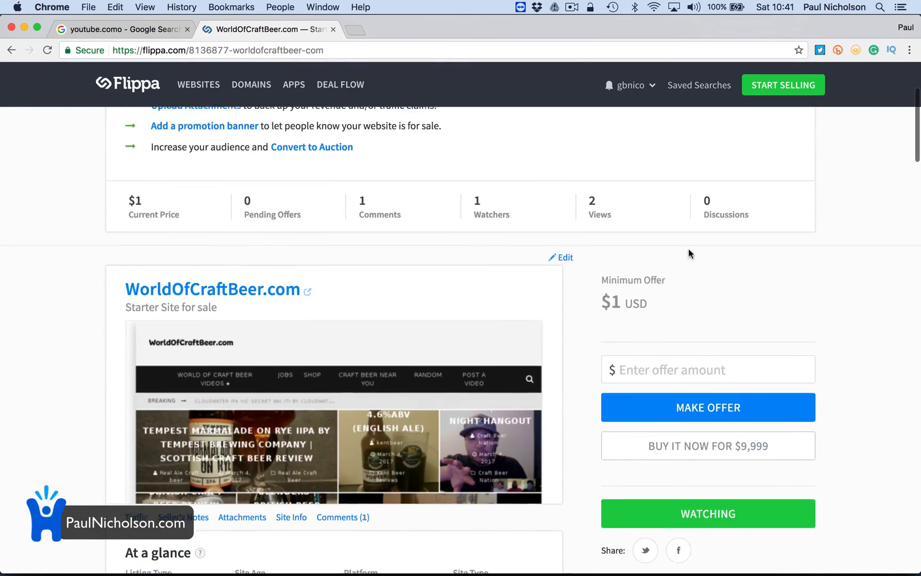
scroll(688, 252, up, 1)
scroll(688, 253, up, 4)
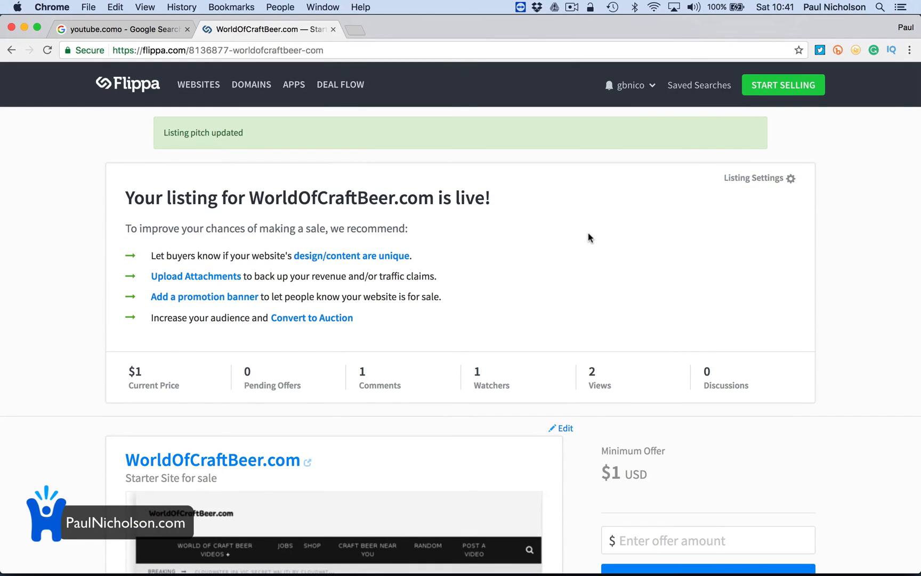
scroll(588, 232, down, 5)
scroll(588, 233, down, 5)
scroll(588, 232, down, 3)
scroll(588, 232, up, 10)
scroll(589, 232, down, 2)
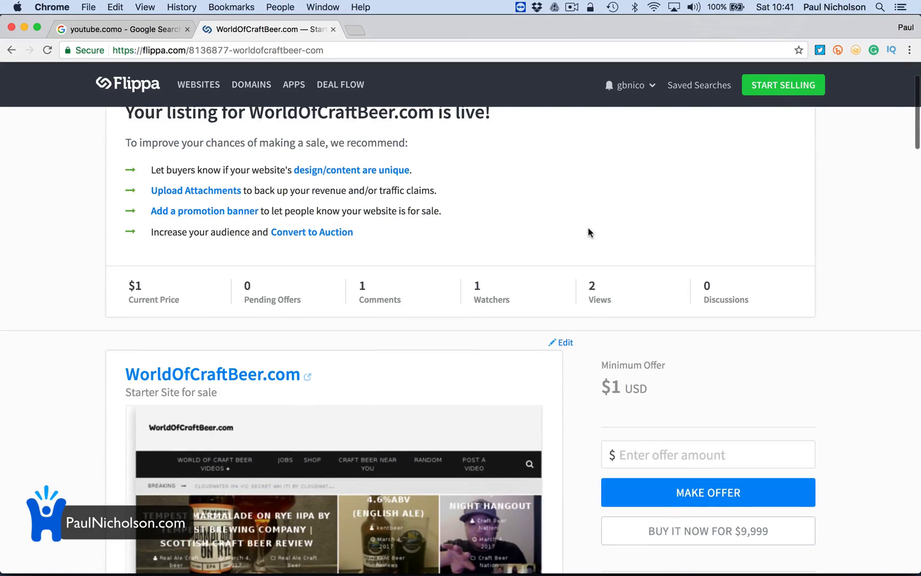